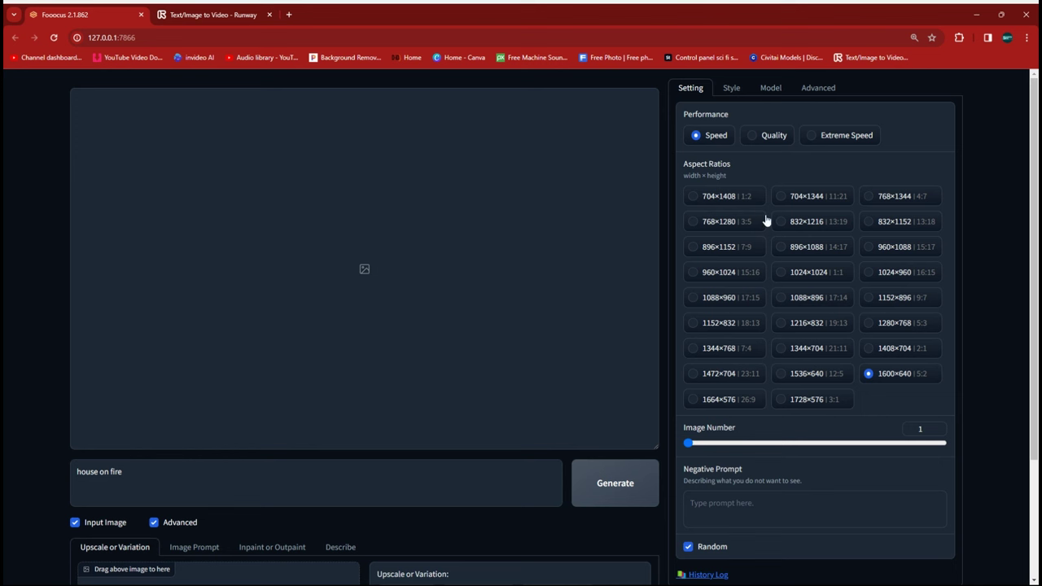
Show the Fooocus style list and extend the 'house on fire' prompt with ', hyper-real, epic'
click(731, 89)
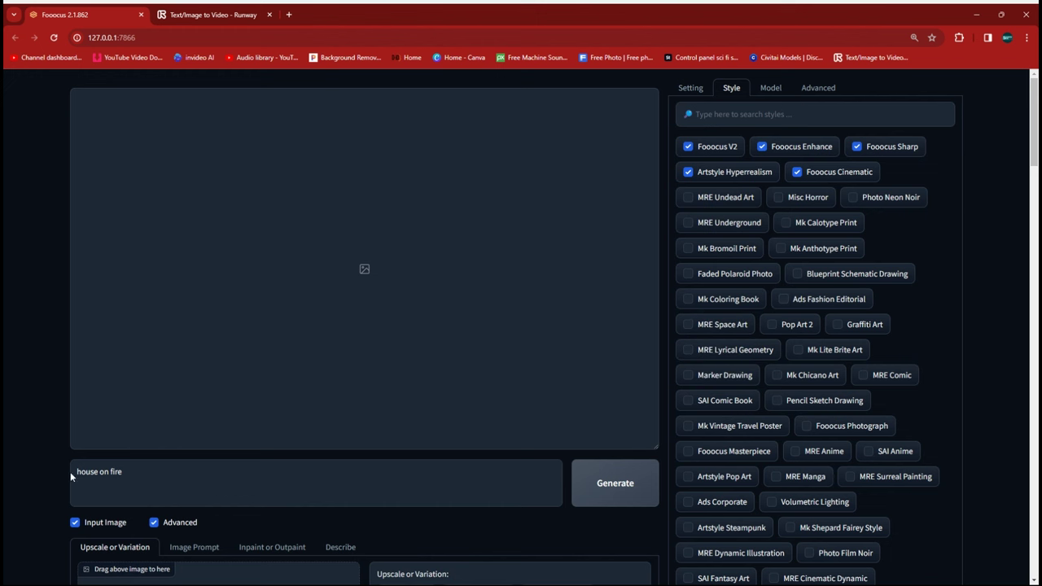
click(126, 475)
text(, hy)
text(per-real, epic)
scroll(441, 510, down, 2)
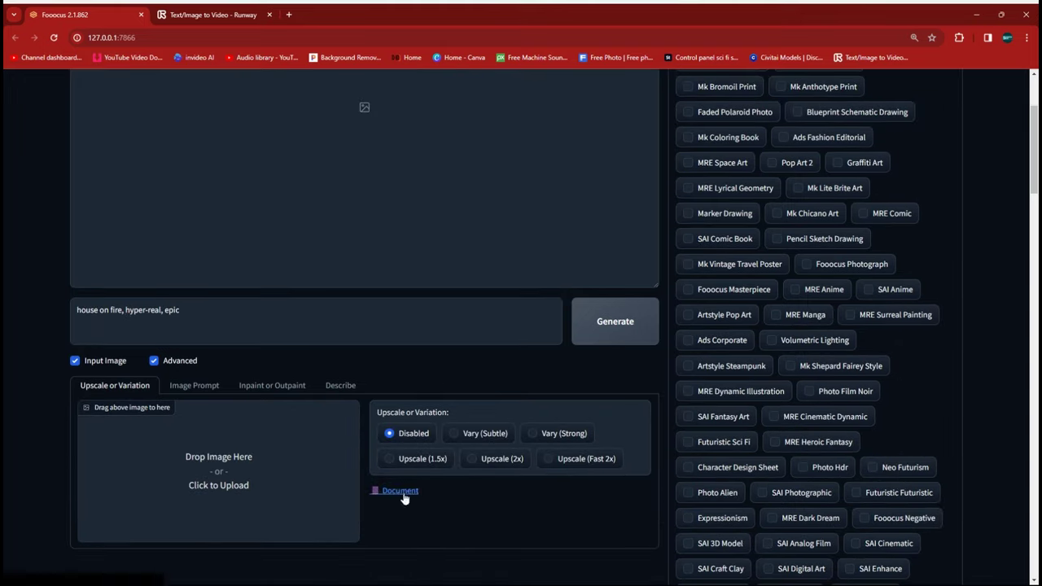
Generate a burning-house image, view it full size, then generate a second one from the same prompt
click(607, 339)
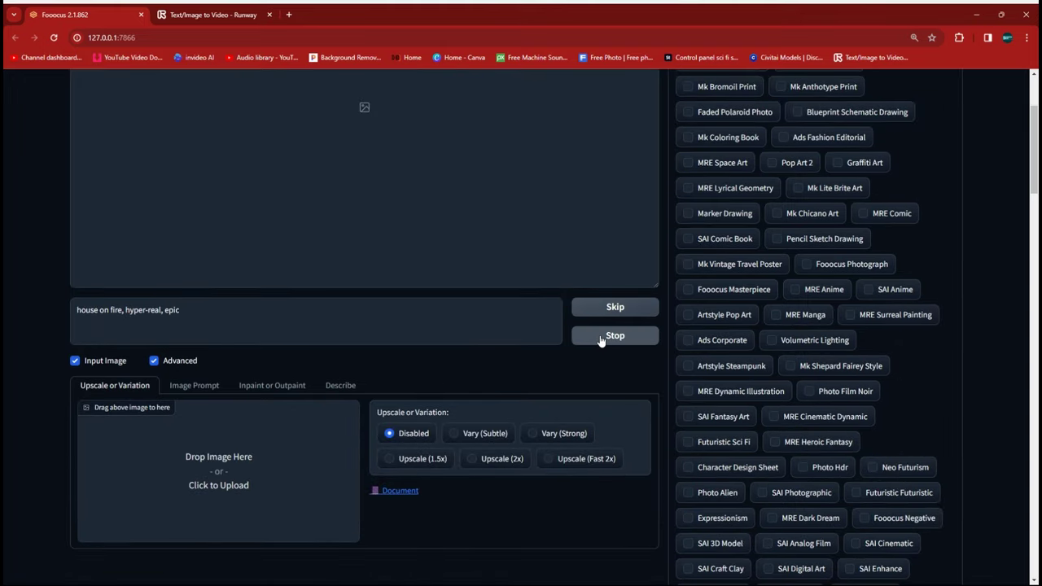
scroll(594, 387, up, 2)
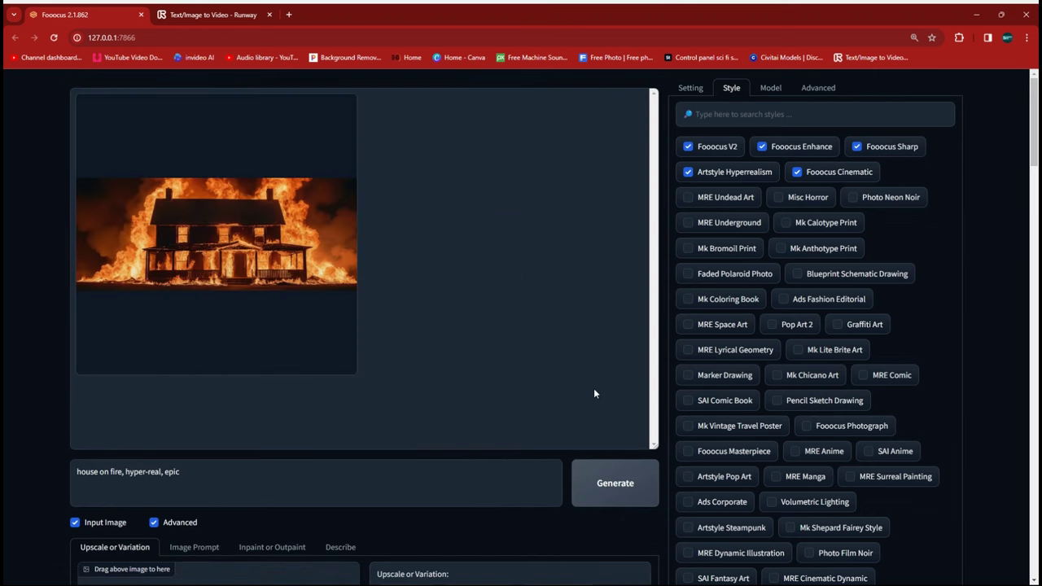
click(246, 236)
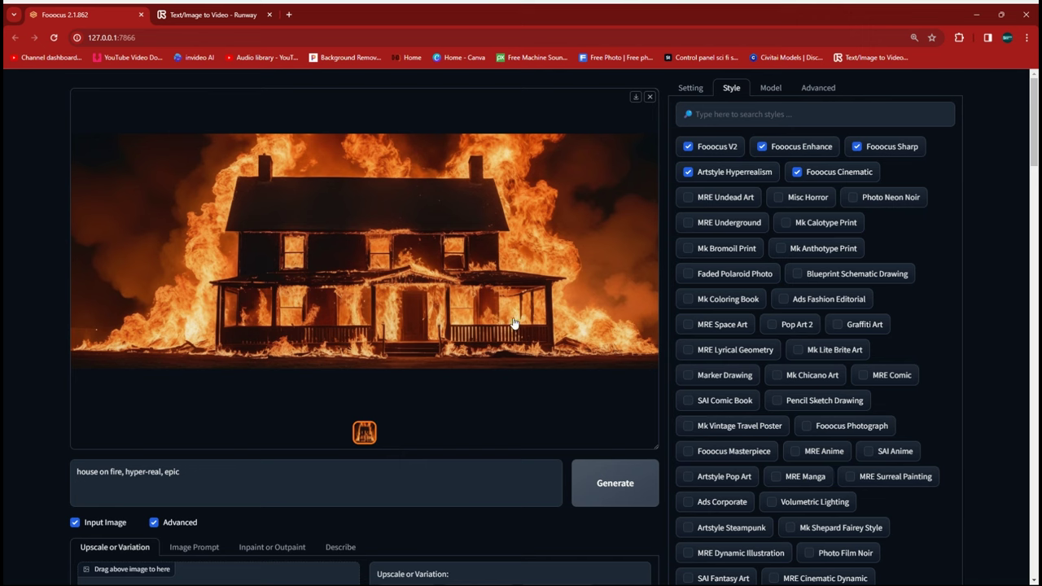
click(607, 485)
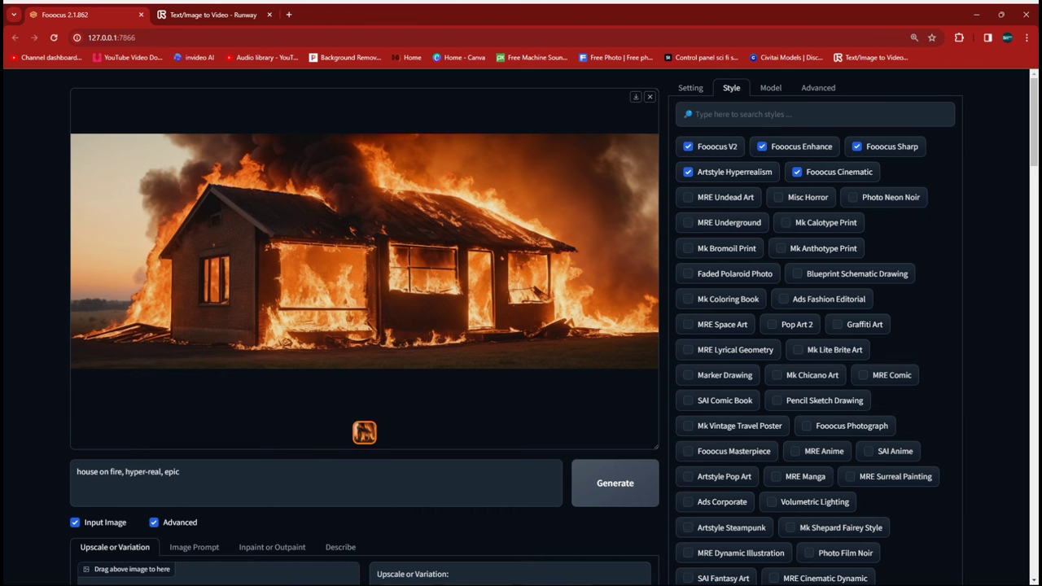
Switch to the Runway Gen-2 Text/Image to Video tab with Ctrl+Tab
key(ctrl+Tab)
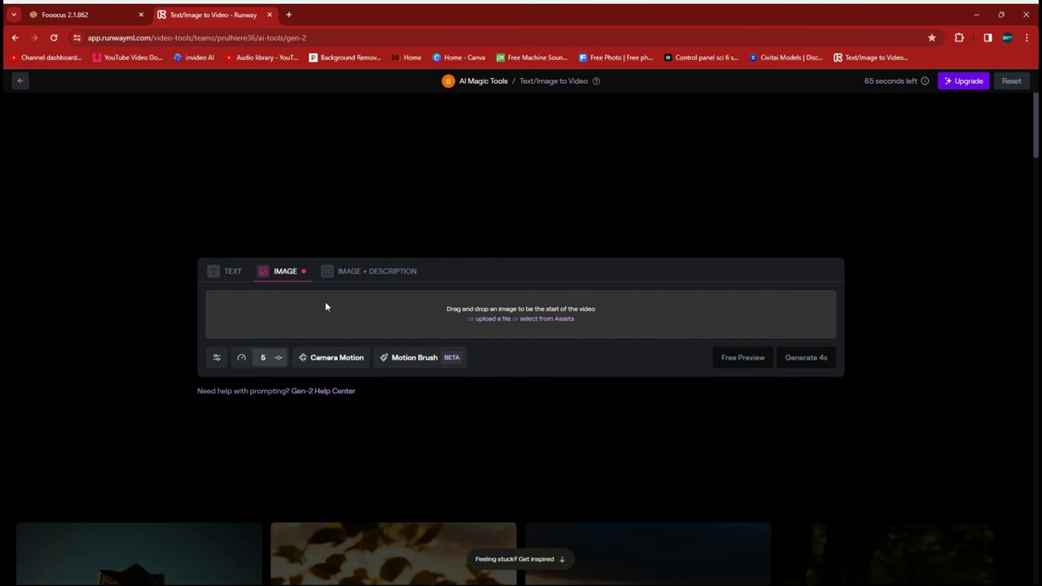
Upload 2024-01-22_13-32-19_9846.png from the Fooocus 2024-01-22 outputs folder as the starting image
click(492, 319)
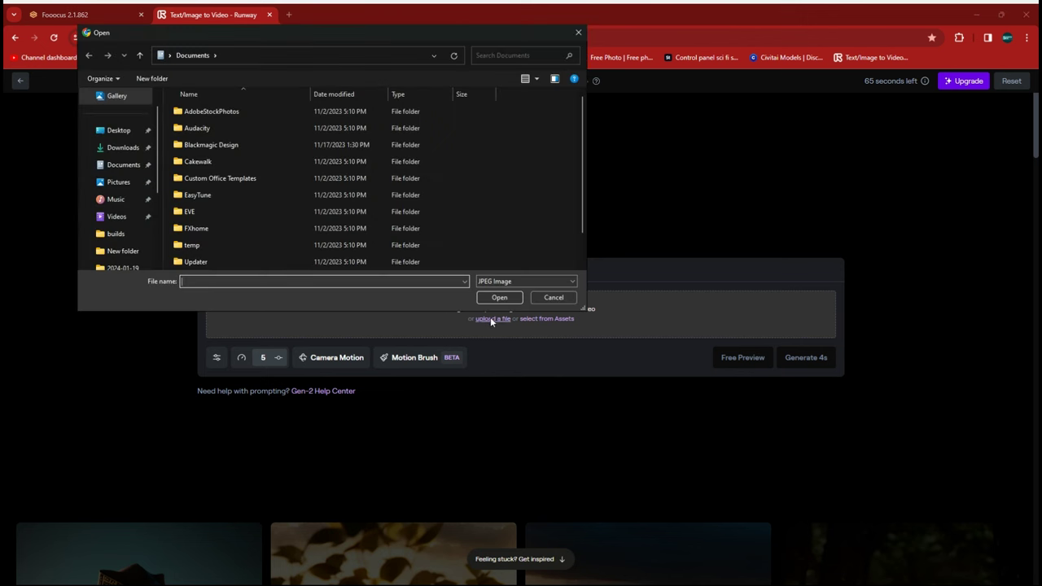
click(123, 268)
click(335, 54)
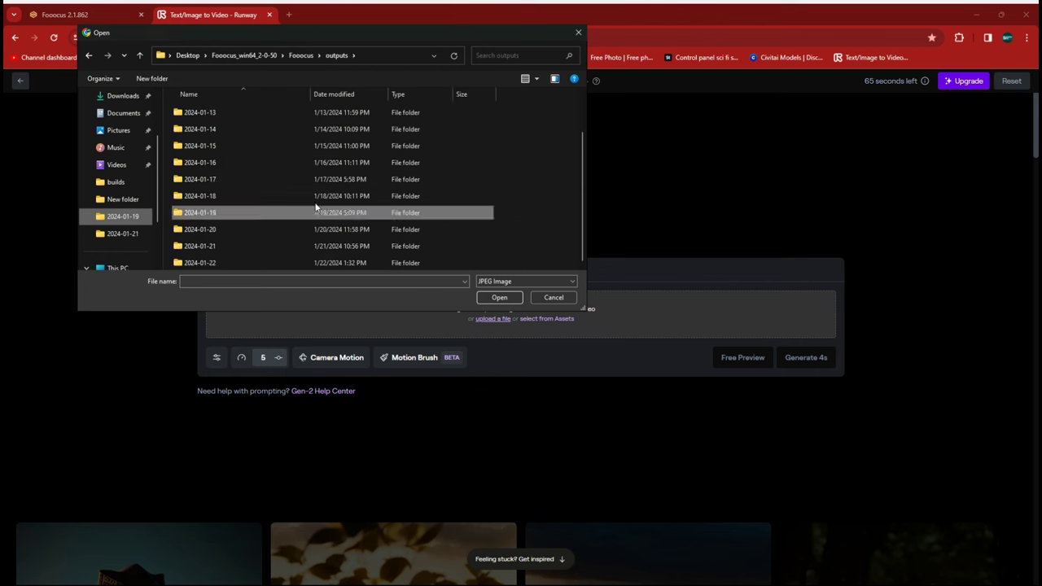
double_click(200, 262)
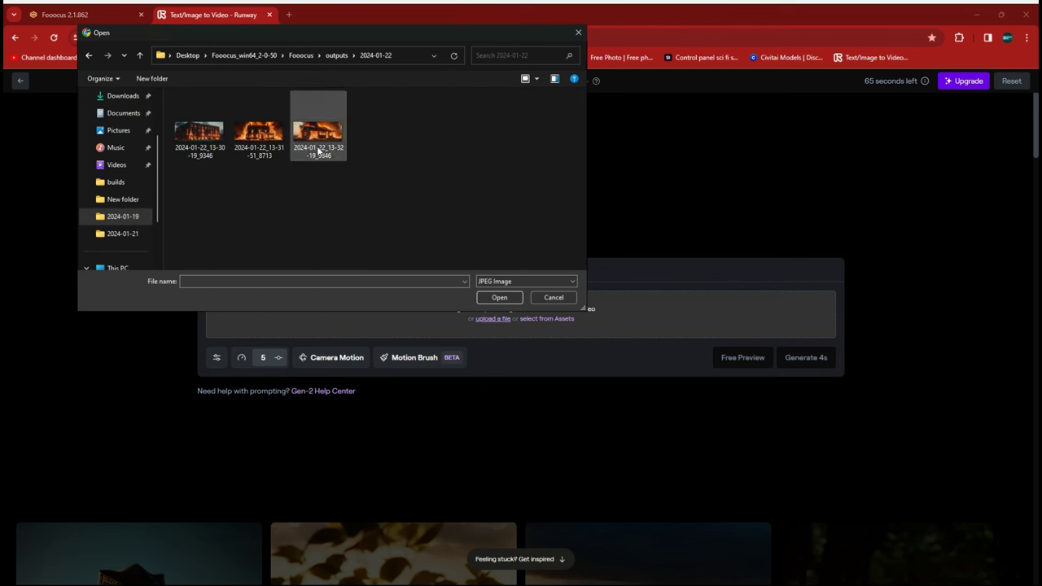
click(320, 145)
click(499, 297)
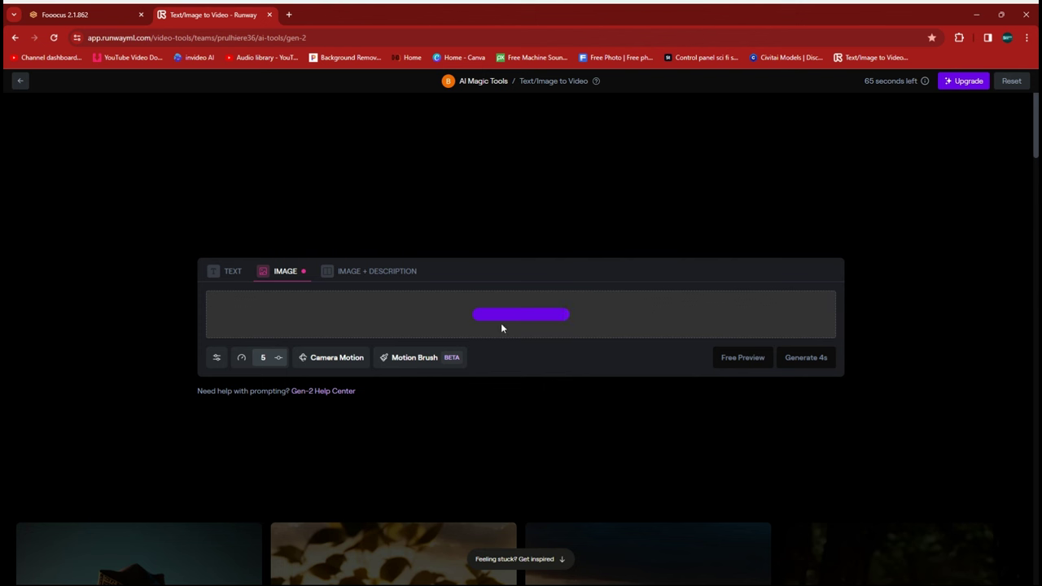
click(415, 361)
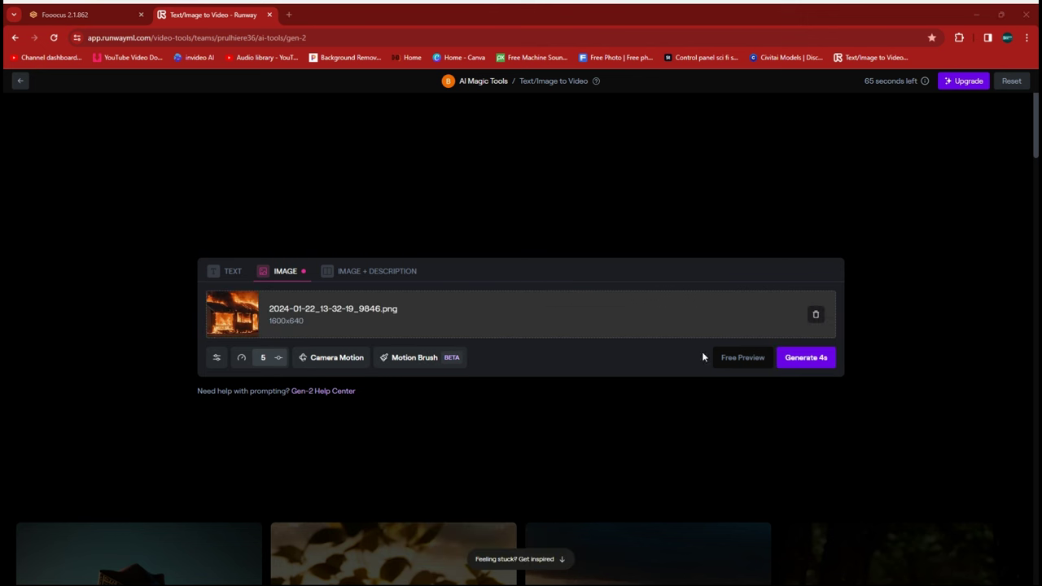
Open the Motion Brush editor and select Brush 1 after trying the other brushes
click(401, 363)
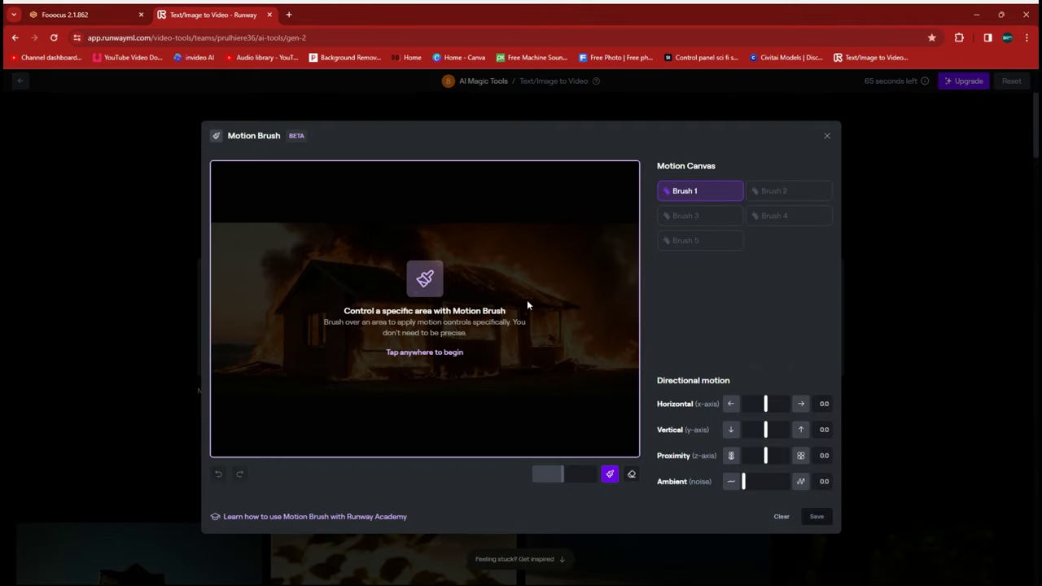
click(527, 305)
click(700, 216)
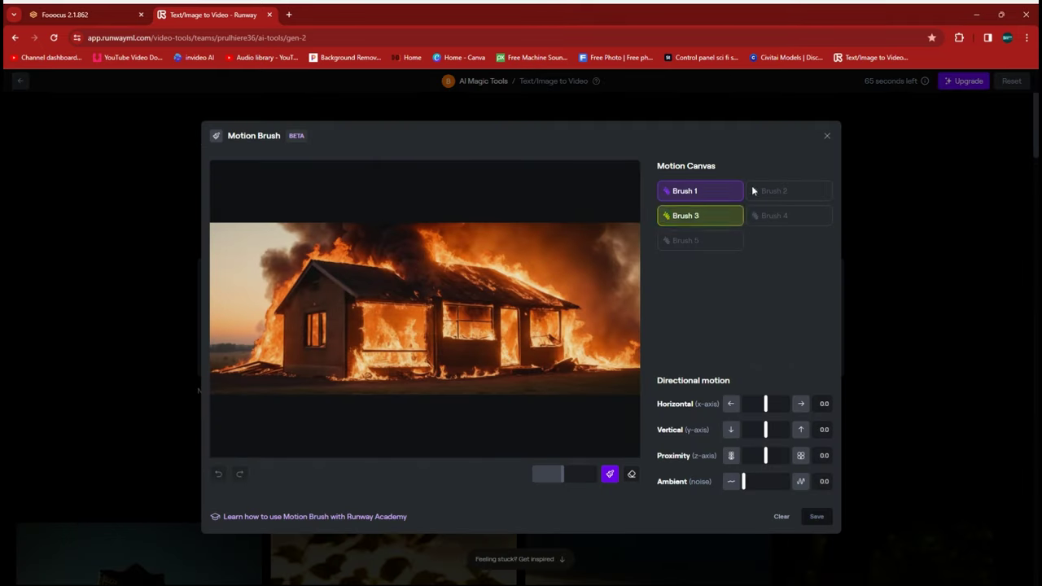
click(753, 191)
click(714, 217)
click(749, 218)
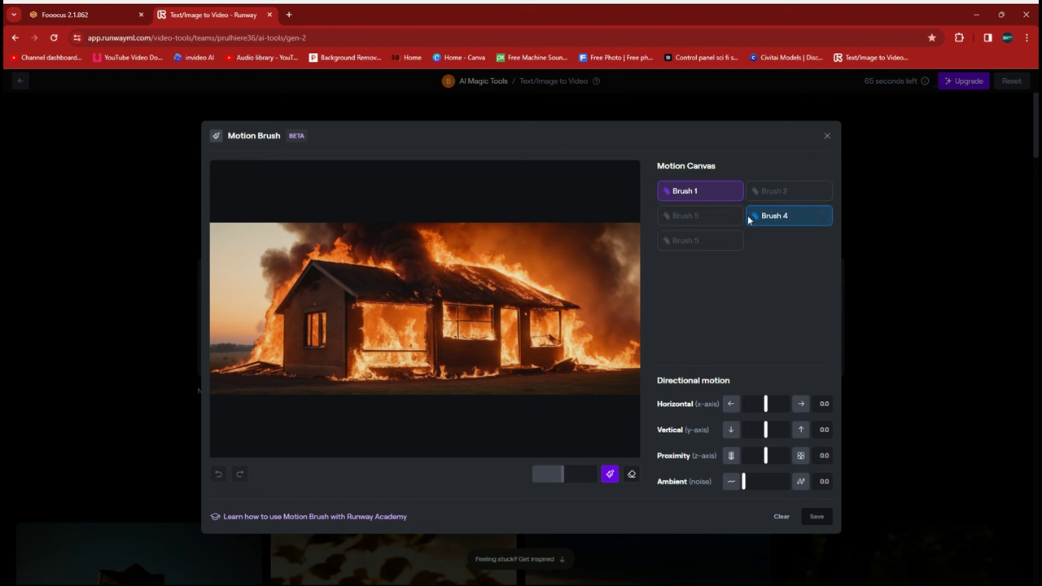
click(705, 242)
click(700, 195)
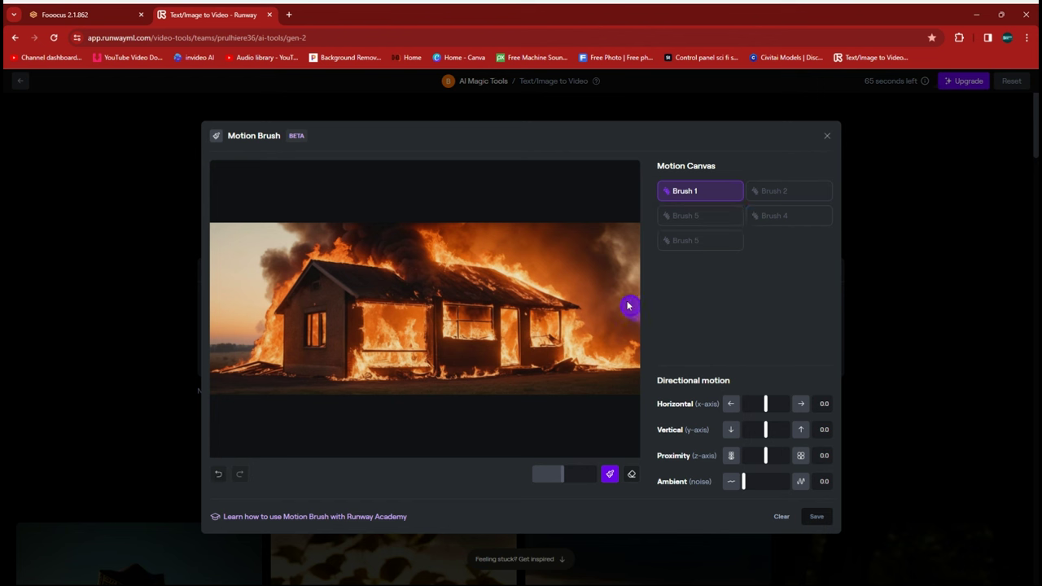
Paint Brush 1 over the roof and right-edge smoke with horizontal -4.3, vertical 5.0, ambient 3.4
mouse_move(628, 305)
mouse_down()
mouse_move(638, 281)
mouse_move(634, 264)
mouse_move(607, 248)
mouse_move(622, 228)
mouse_move(632, 229)
mouse_move(635, 298)
mouse_up()
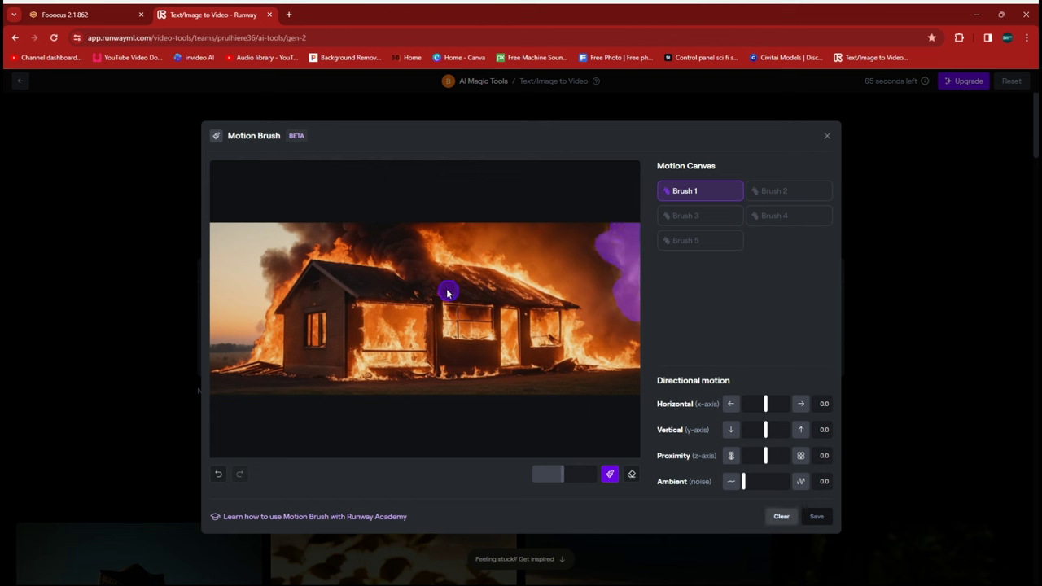
mouse_move(447, 294)
mouse_down()
mouse_move(410, 277)
mouse_move(425, 264)
mouse_move(403, 262)
mouse_move(412, 244)
mouse_move(381, 257)
mouse_move(400, 235)
mouse_move(358, 251)
mouse_move(380, 227)
mouse_move(354, 237)
mouse_move(351, 224)
mouse_move(328, 242)
mouse_move(302, 228)
mouse_move(320, 230)
mouse_move(272, 275)
mouse_up()
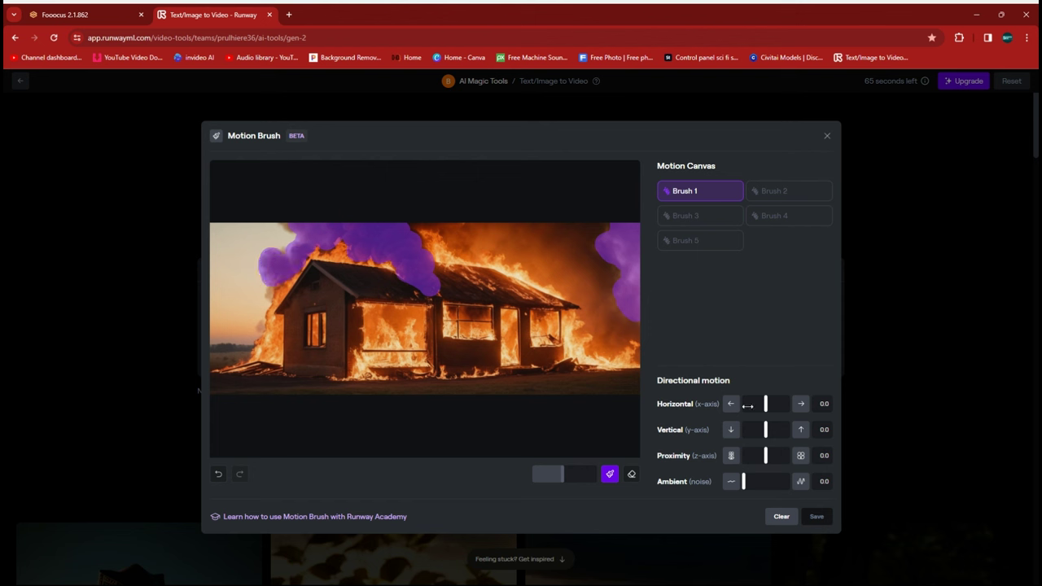
drag(765, 405, 756, 405)
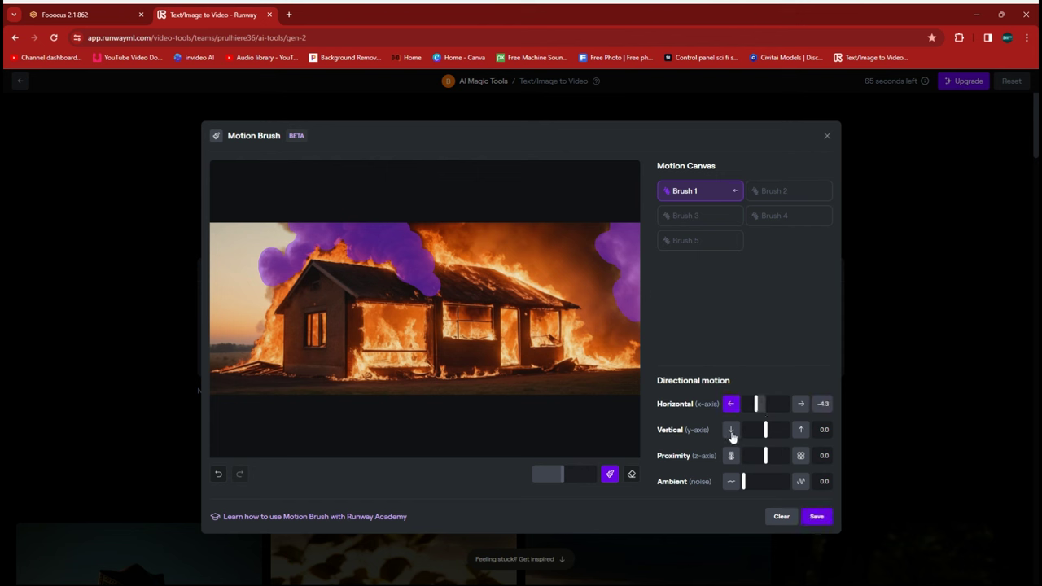
drag(767, 433, 777, 433)
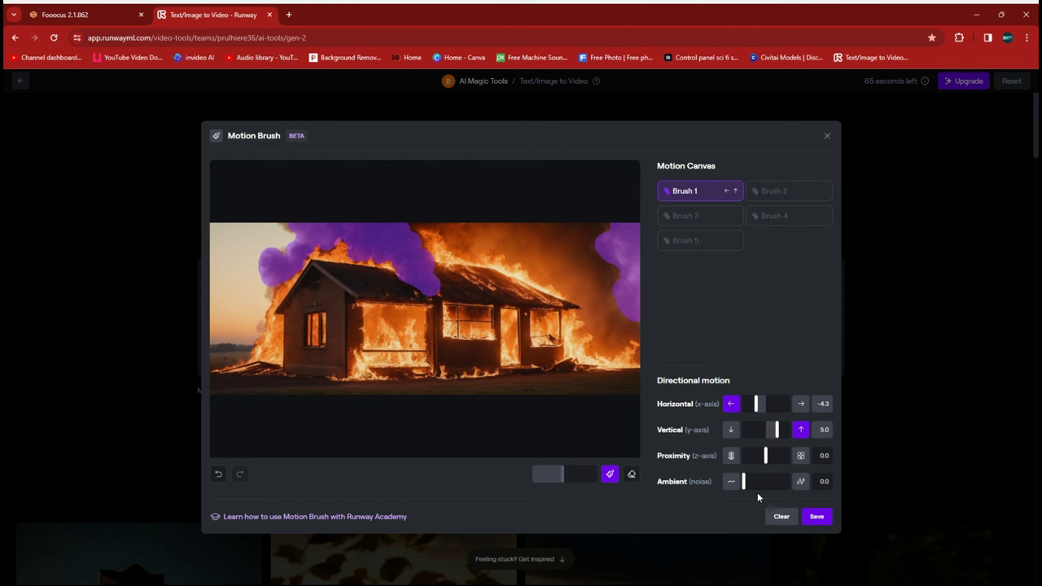
drag(745, 485, 758, 485)
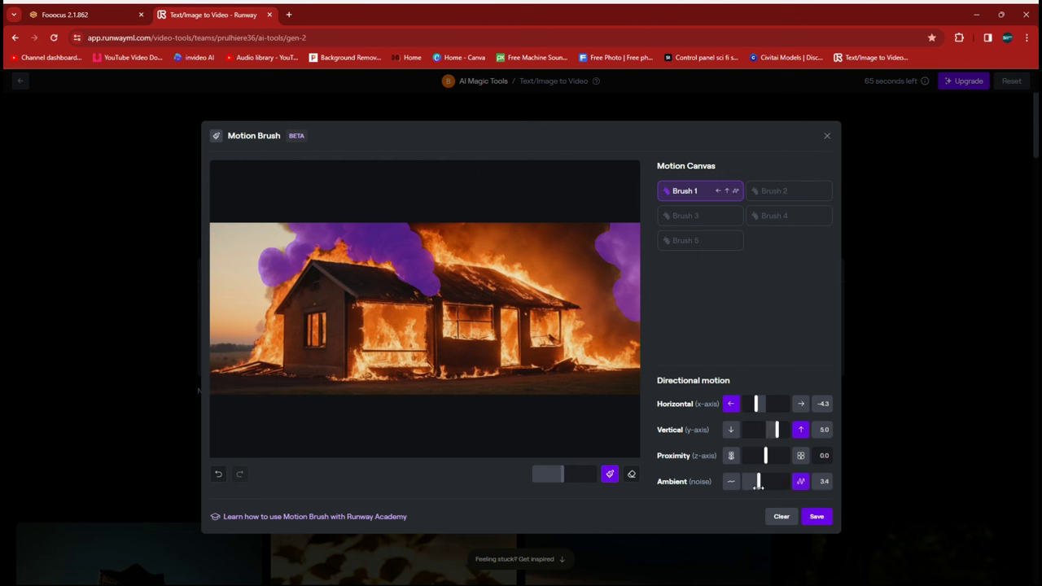
Paint Brush 2 over the house's flames, set vertical 4.4 and ambient 4.1, and save
click(788, 197)
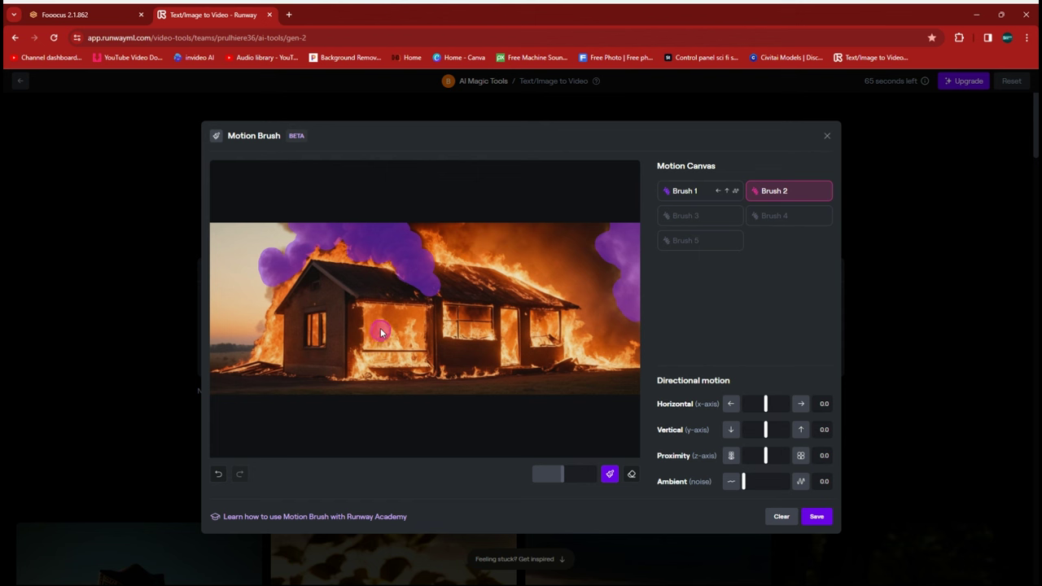
mouse_move(381, 333)
mouse_down()
mouse_move(382, 367)
mouse_move(390, 354)
mouse_move(408, 358)
mouse_move(409, 335)
mouse_move(411, 366)
mouse_move(425, 368)
mouse_move(360, 368)
mouse_up()
drag(430, 371, 497, 366)
mouse_move(461, 335)
mouse_down()
mouse_move(444, 309)
mouse_move(508, 361)
mouse_move(510, 330)
mouse_move(514, 355)
mouse_move(544, 327)
mouse_move(559, 333)
mouse_up()
mouse_move(622, 366)
mouse_down()
mouse_move(583, 362)
mouse_move(574, 349)
mouse_move(586, 345)
mouse_move(575, 345)
mouse_move(573, 326)
mouse_move(544, 299)
mouse_move(553, 296)
mouse_move(496, 265)
mouse_move(467, 270)
mouse_move(427, 235)
mouse_up()
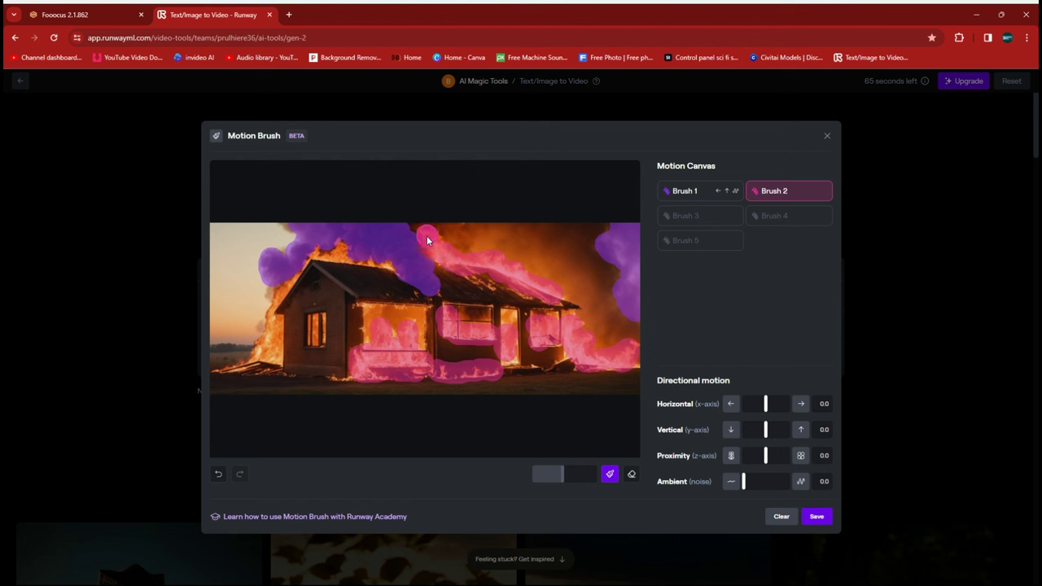
mouse_move(263, 356)
mouse_down()
mouse_move(253, 357)
mouse_move(277, 350)
mouse_move(272, 305)
mouse_move(299, 274)
mouse_move(390, 262)
mouse_up()
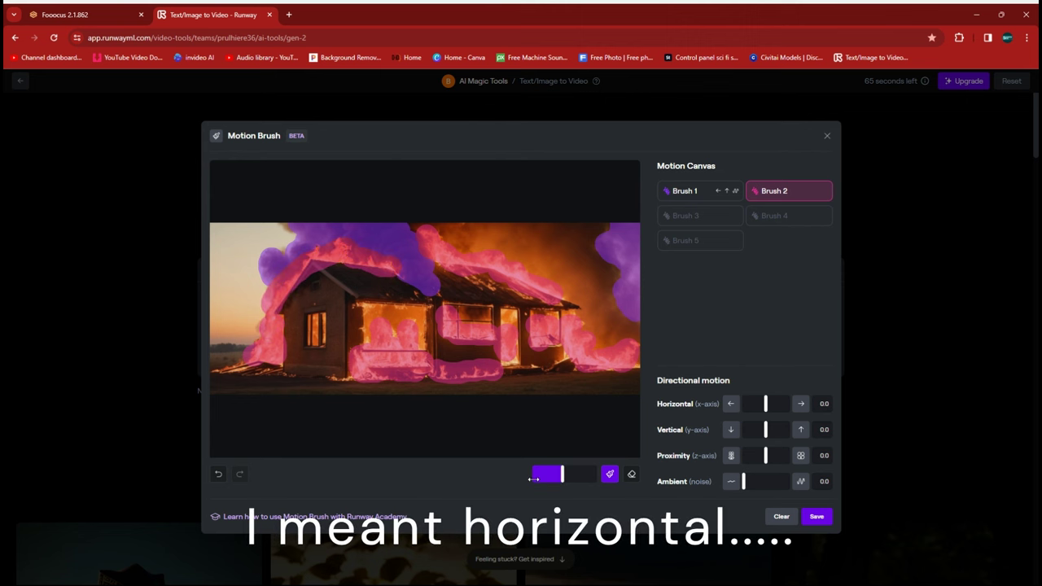
drag(765, 429, 776, 429)
drag(742, 482, 761, 482)
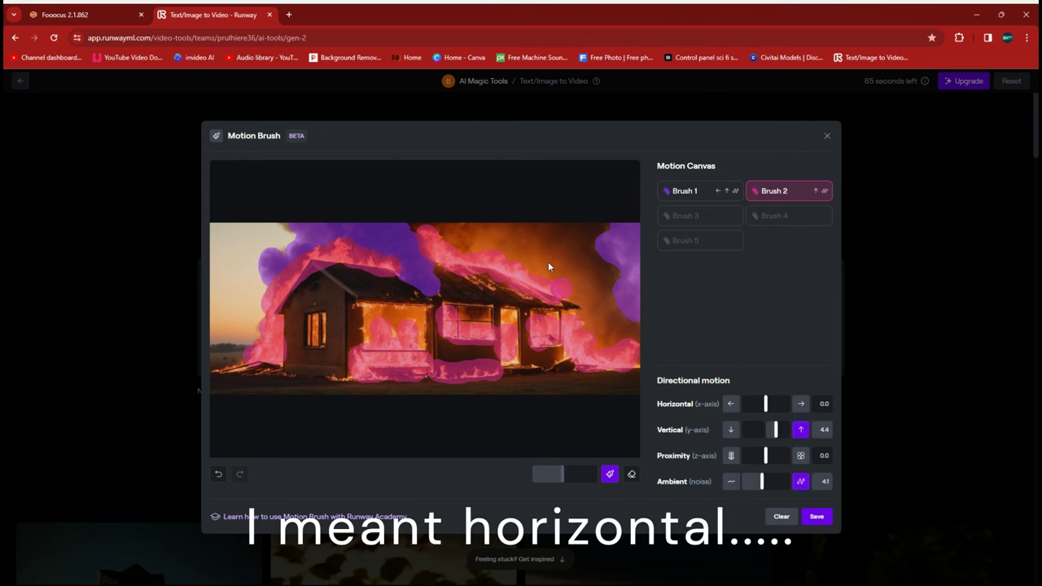
click(818, 518)
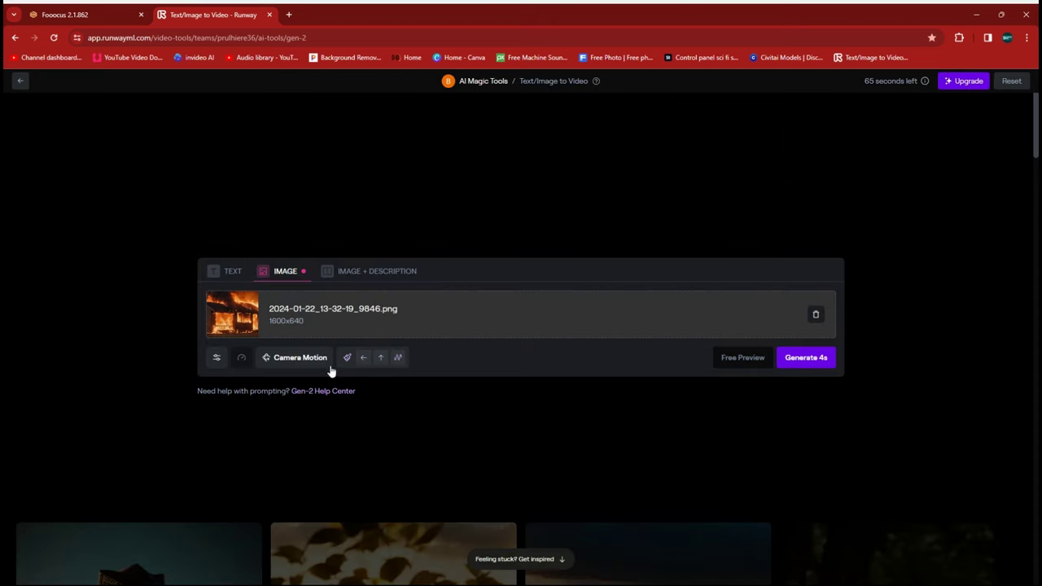
Add the description 'house on fire. heavy smoke rolling. fire blazing, big flames' to the image
click(363, 273)
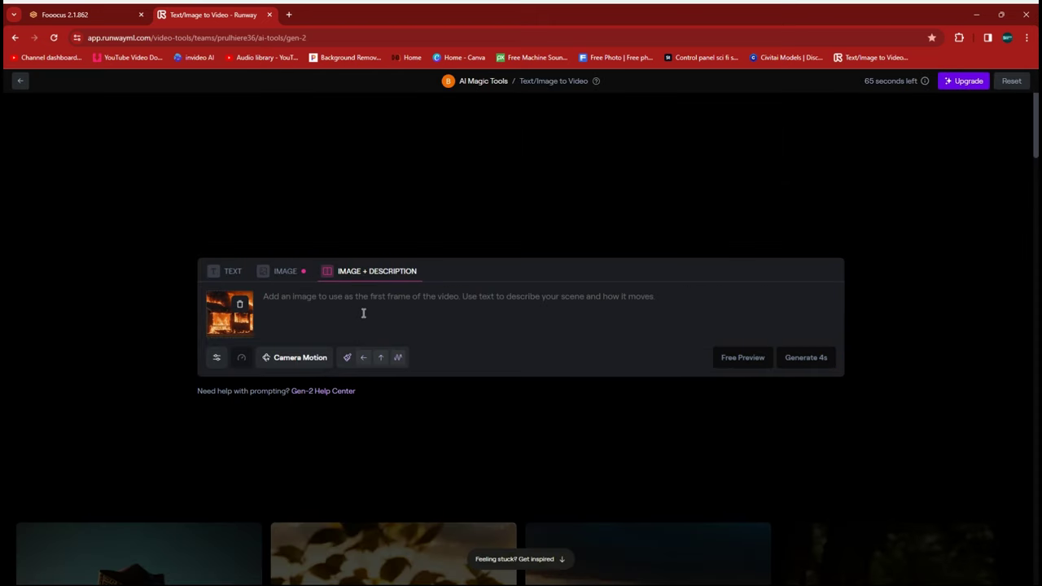
text(h)
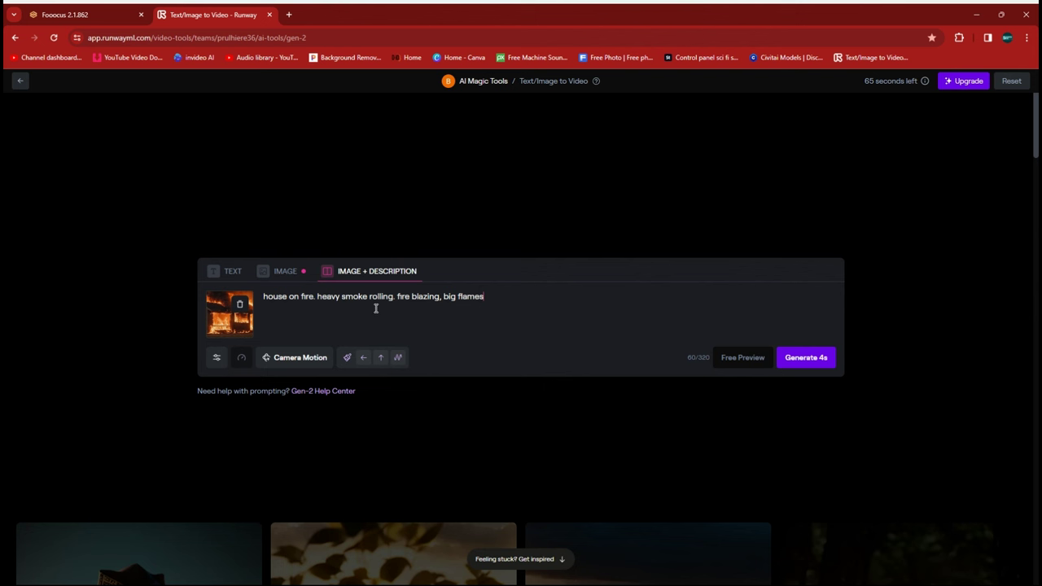
Generate the 4-second Gen-2 burning-house video, play it, and download the 2.8 MB MP4
click(803, 360)
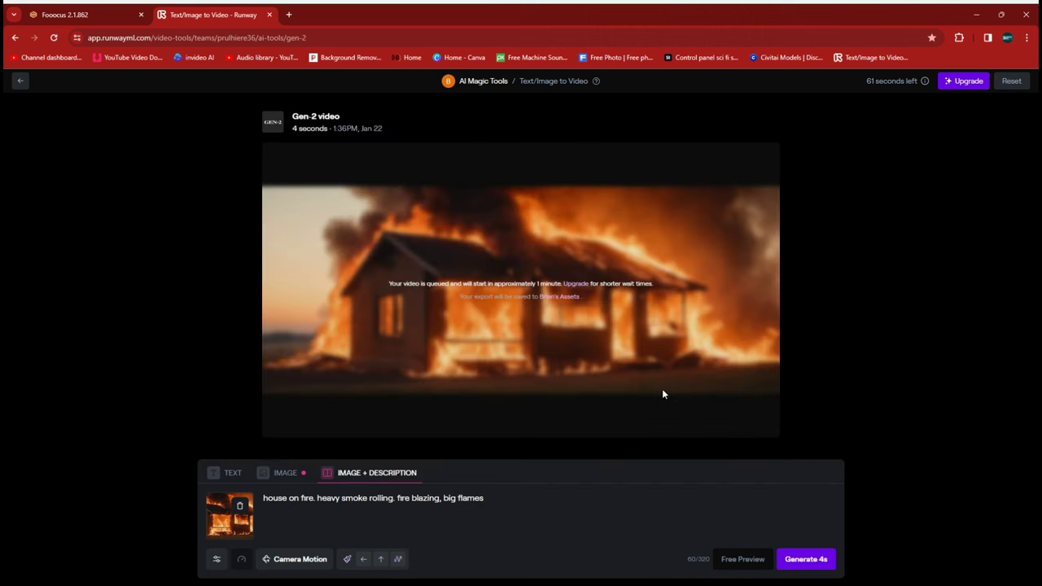
mouse_move(882, 81)
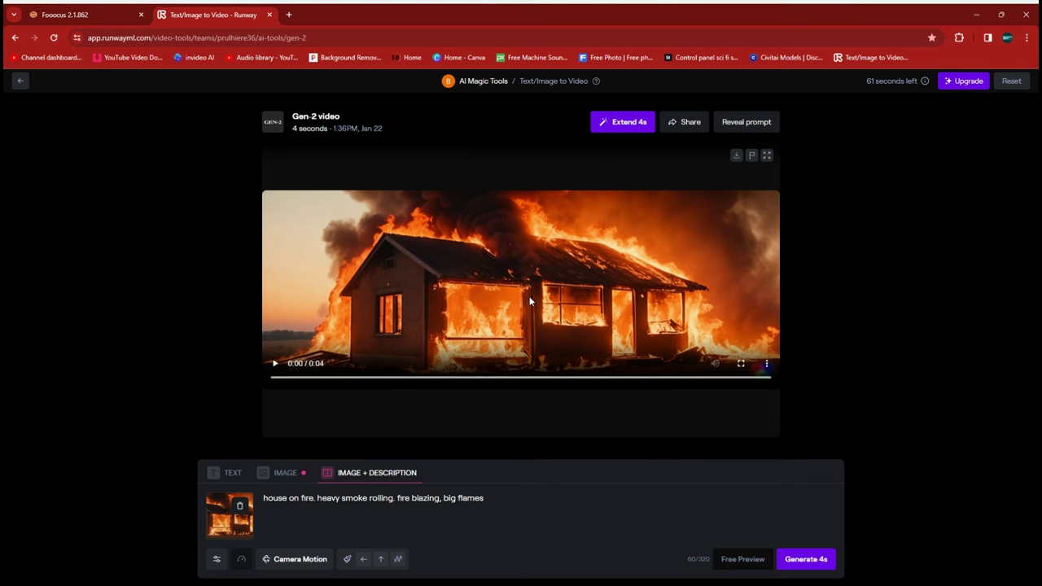
click(275, 366)
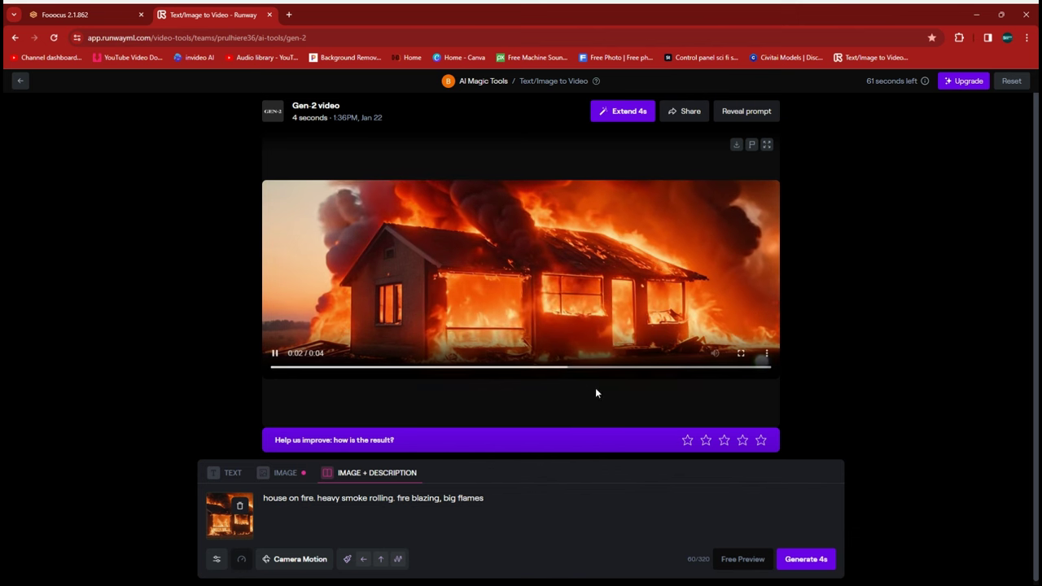
click(737, 147)
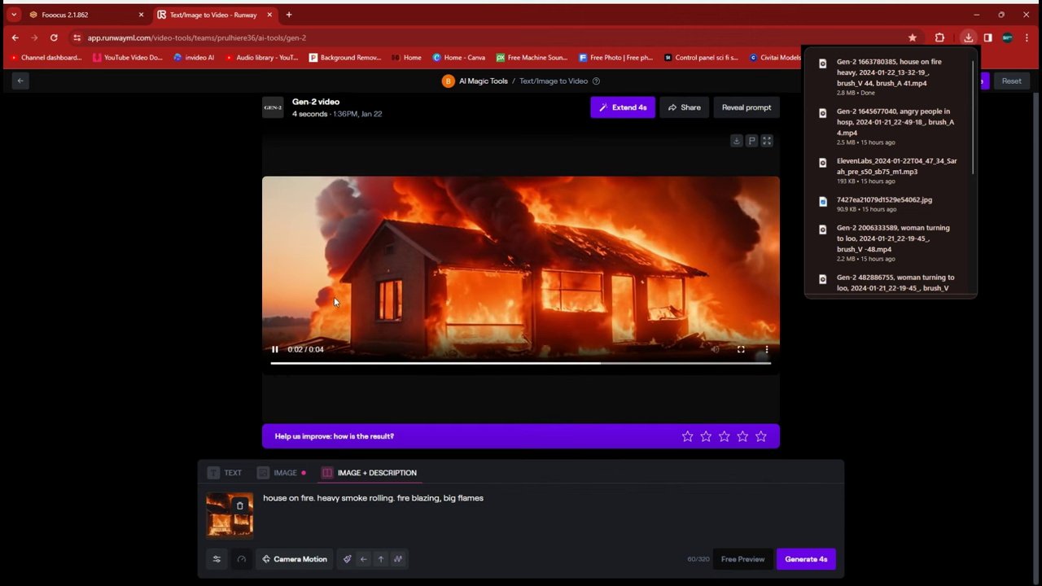
click(284, 474)
Open the house on fire export from Assets, play and pause it, then go back
click(226, 473)
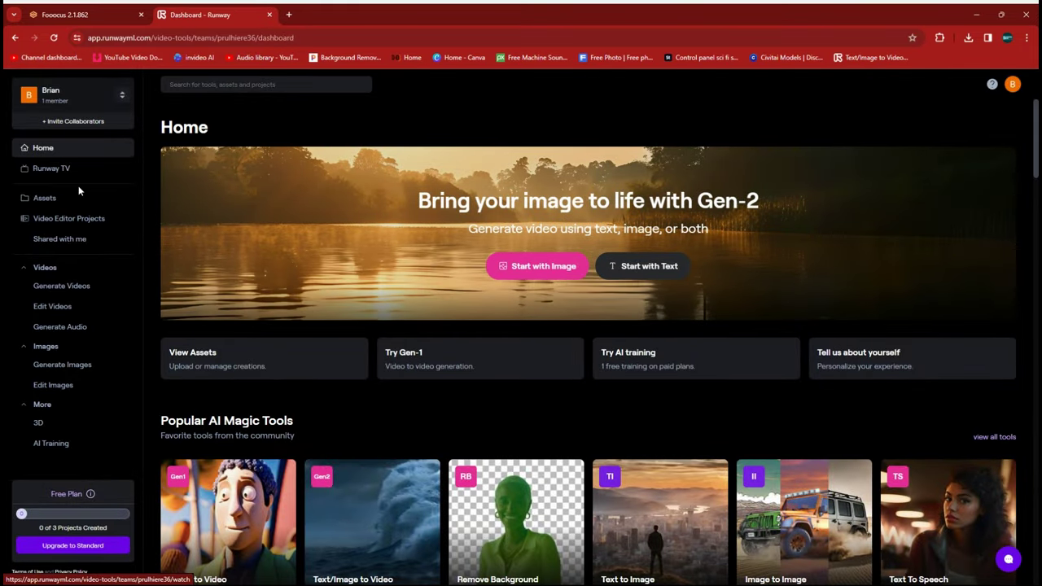
click(44, 199)
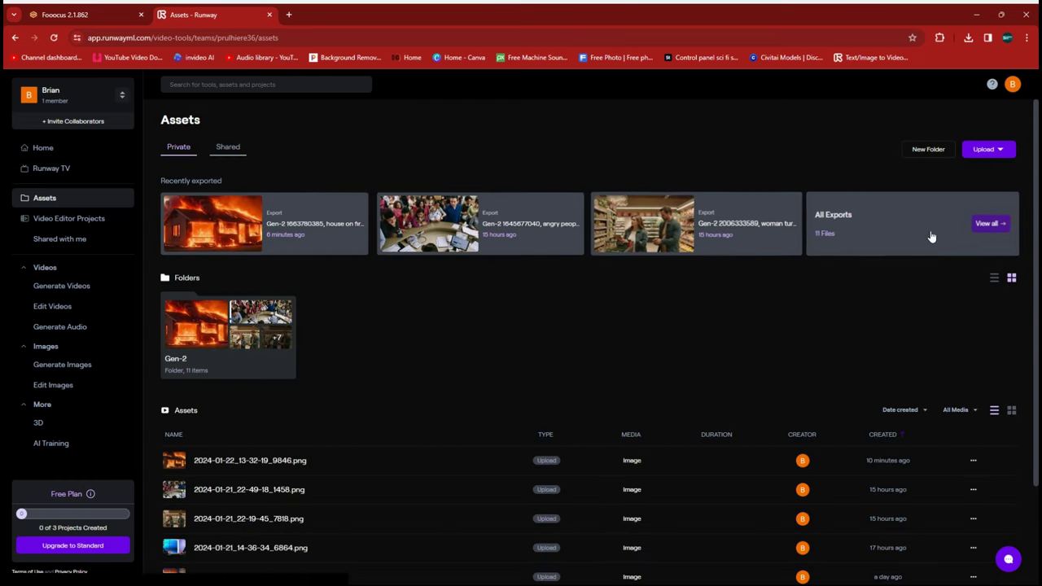
click(282, 230)
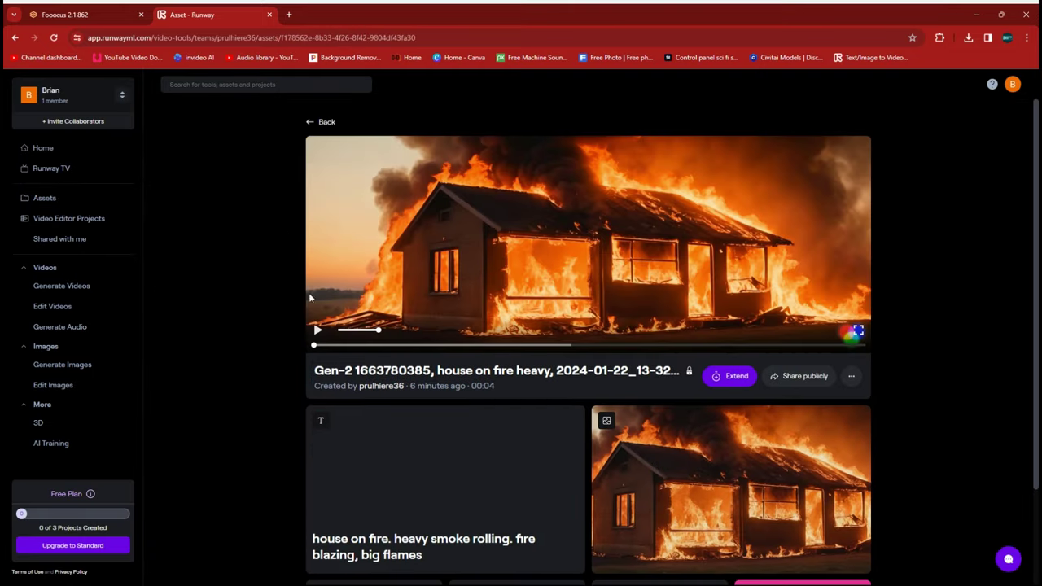
click(318, 330)
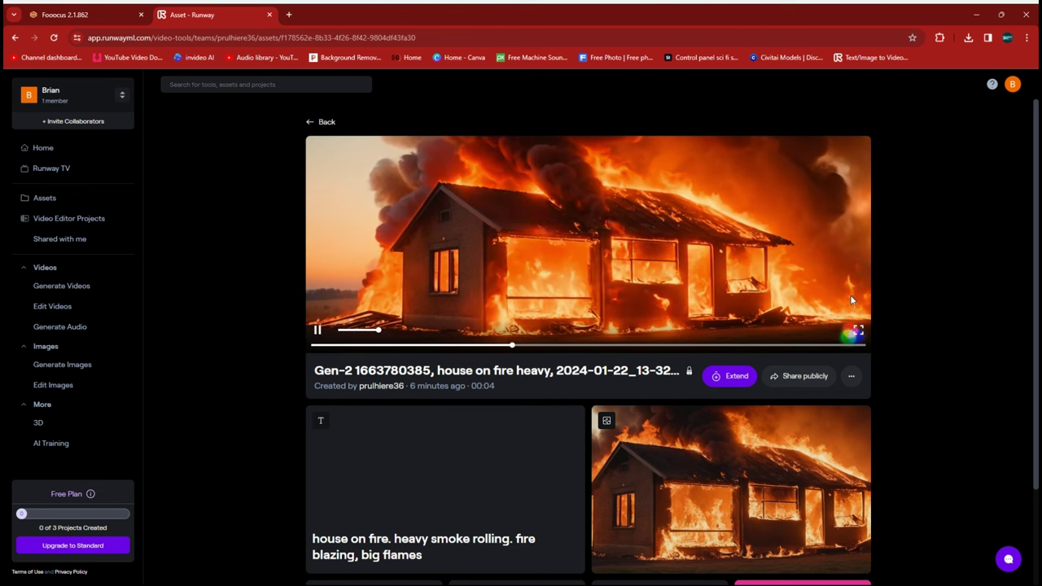
click(669, 248)
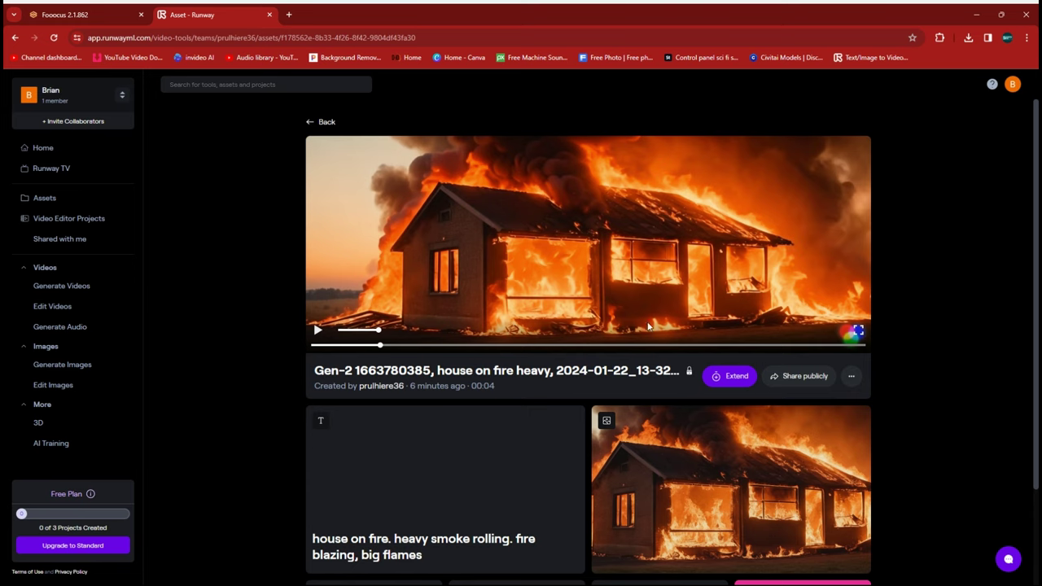
scroll(680, 437, down, 2)
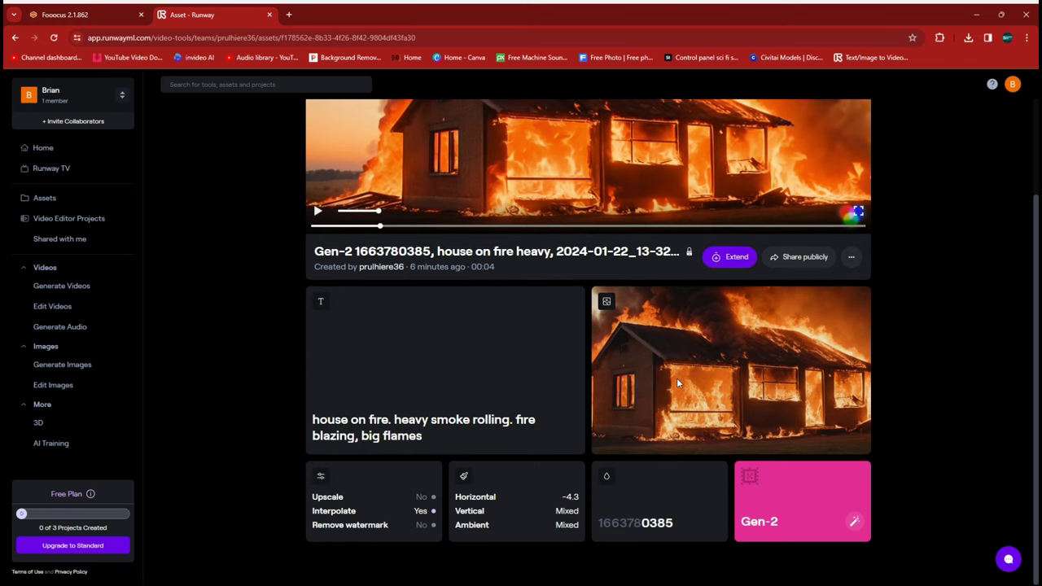
scroll(473, 324, up, 2)
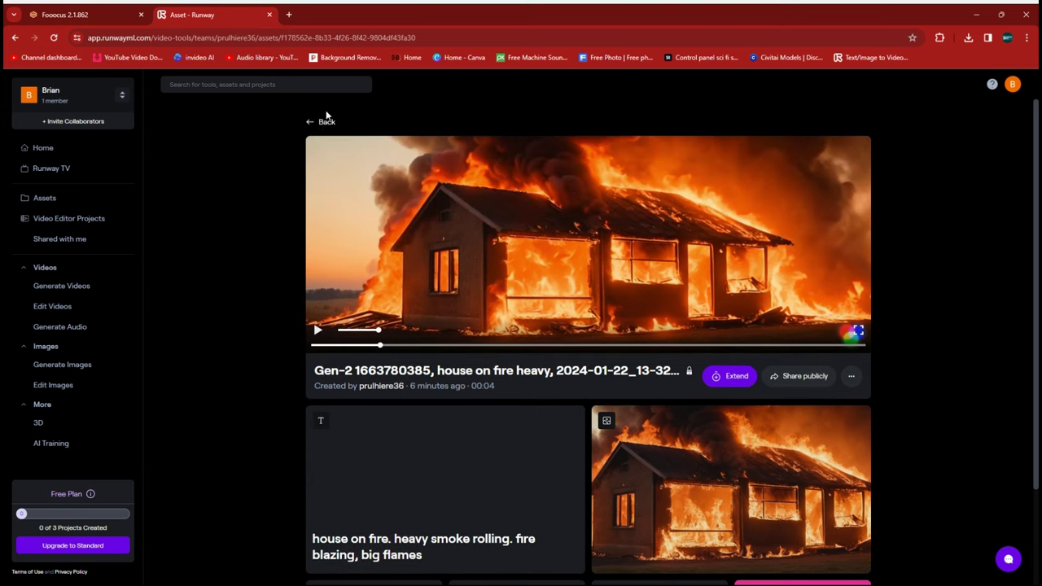
click(323, 123)
Preview the angry people in hospital and woman turning supermarket exports, returning to Assets after each
click(445, 222)
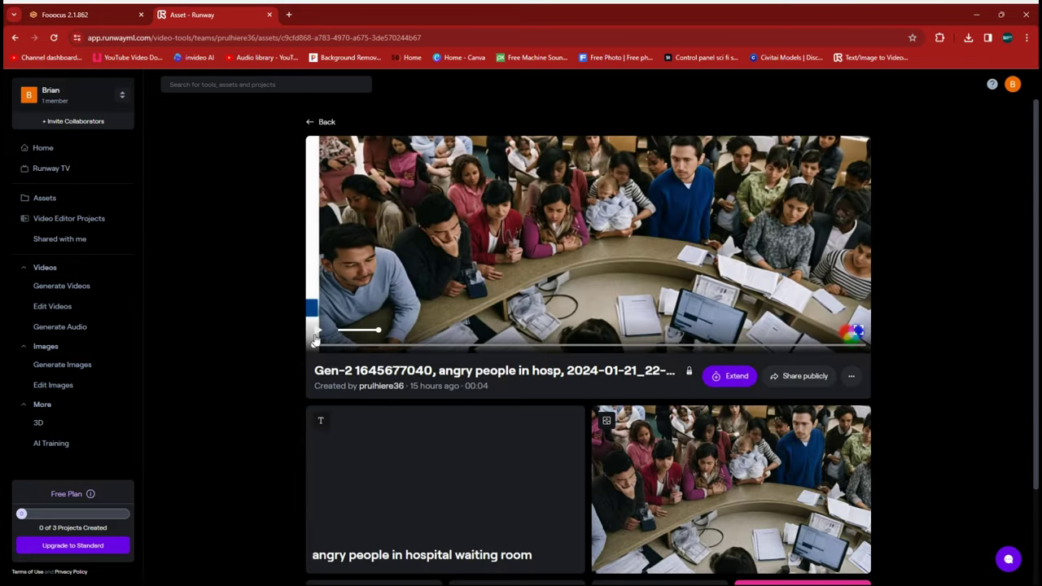
click(316, 332)
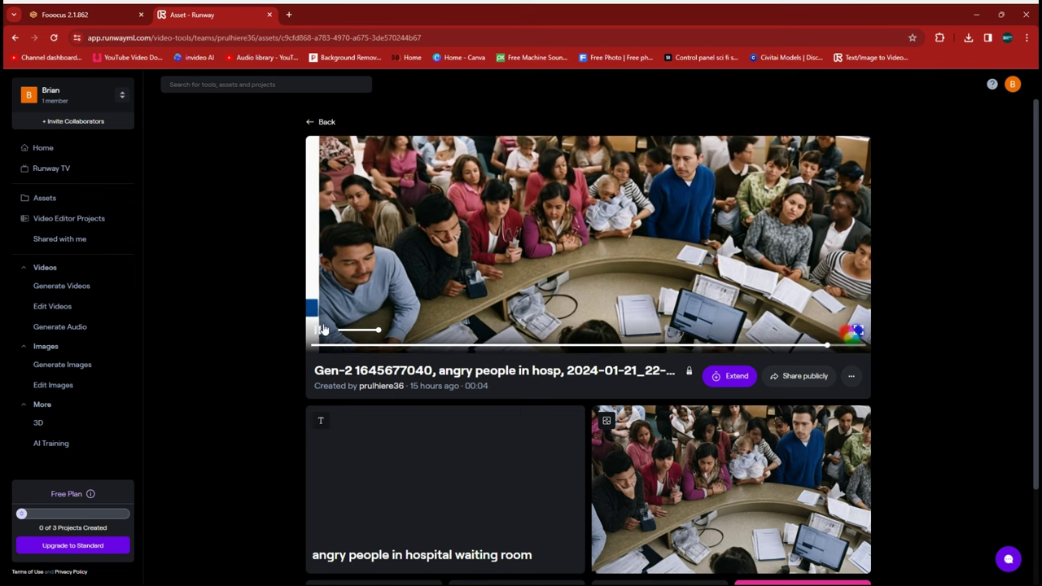
click(311, 123)
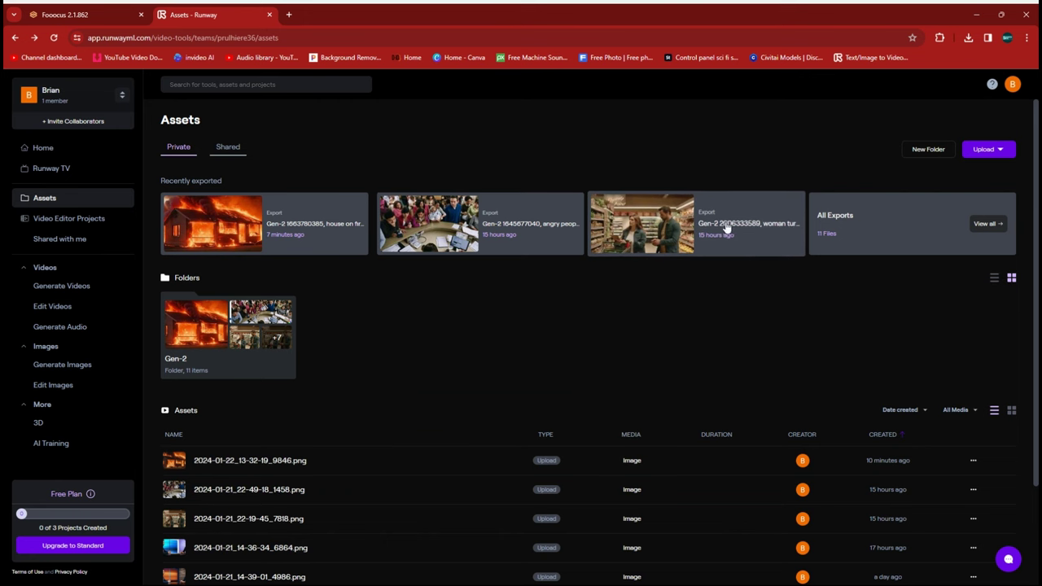
click(649, 225)
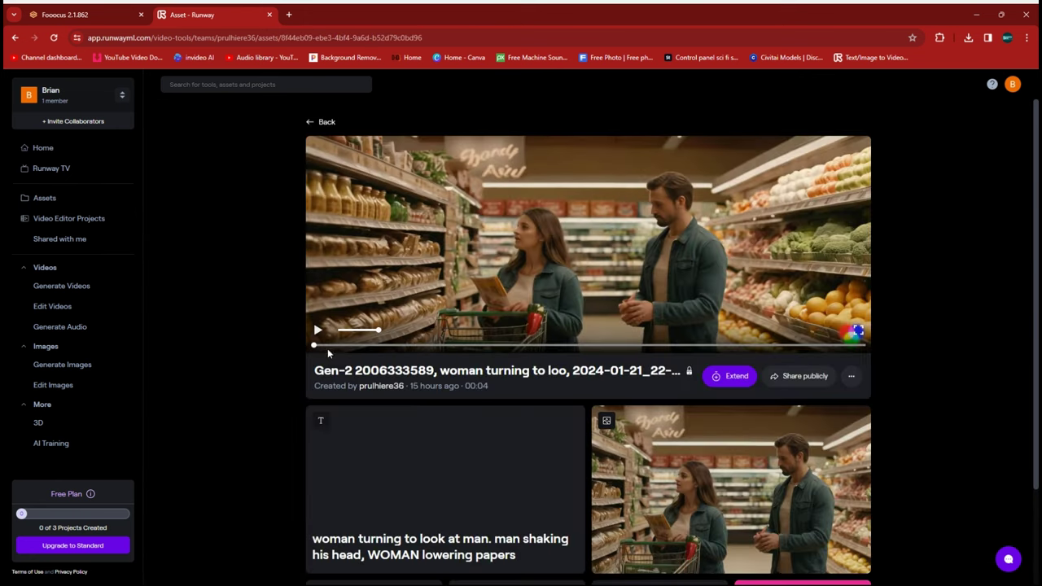
click(318, 331)
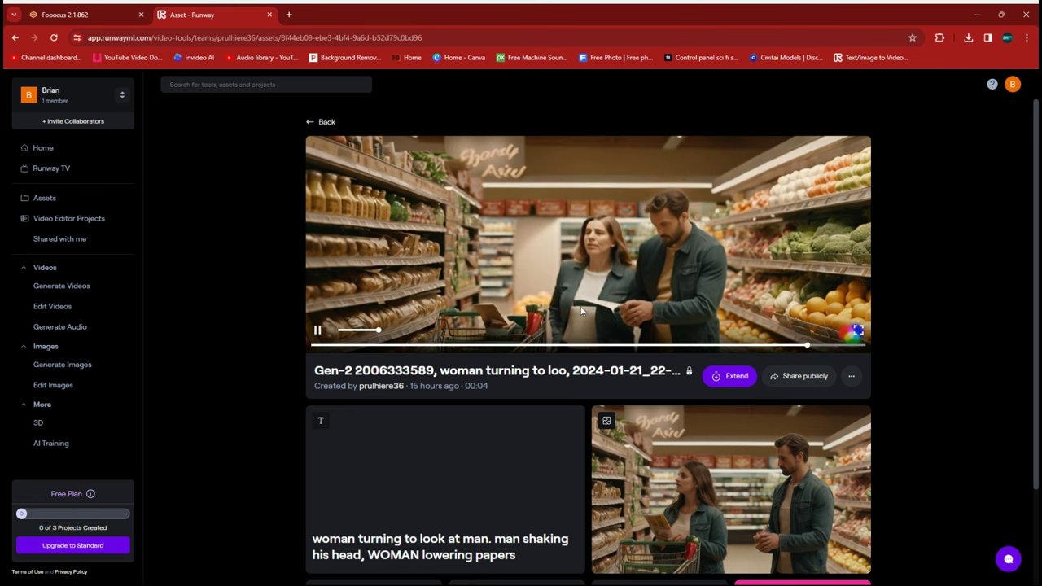
click(525, 298)
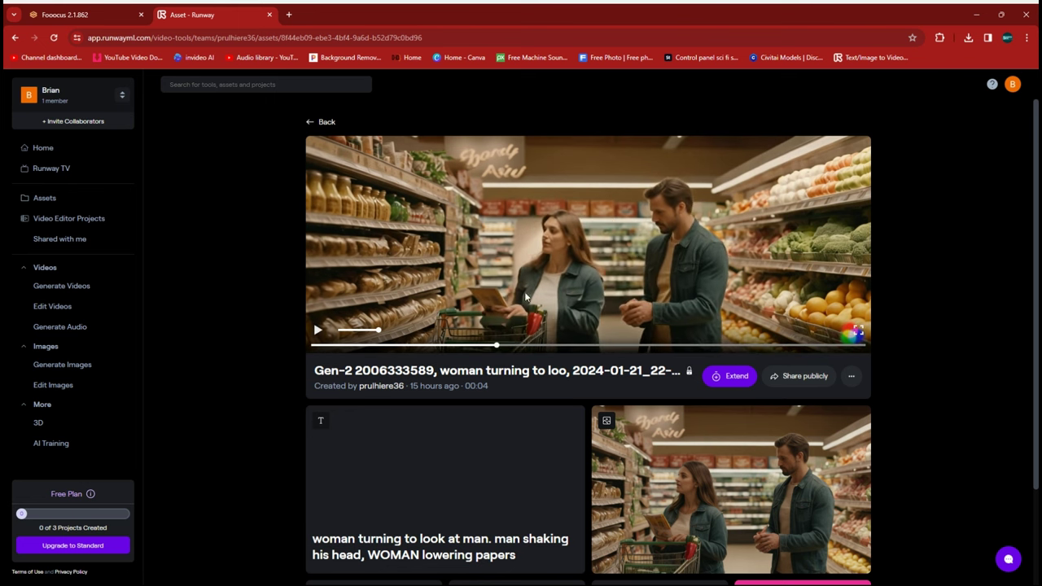
click(310, 124)
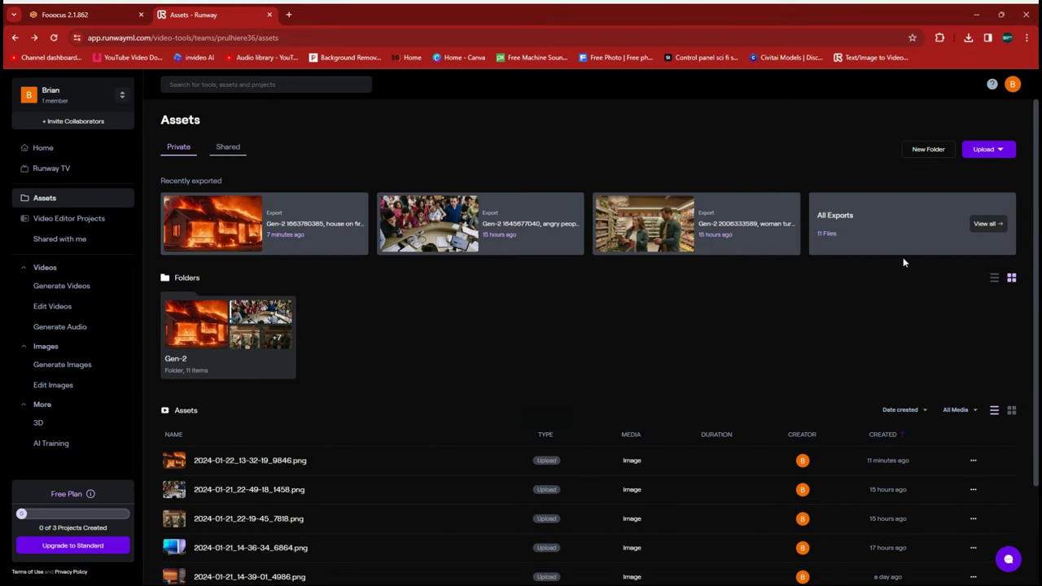
List all 11 exported videos and open the man looking downward export in the viewer
click(989, 225)
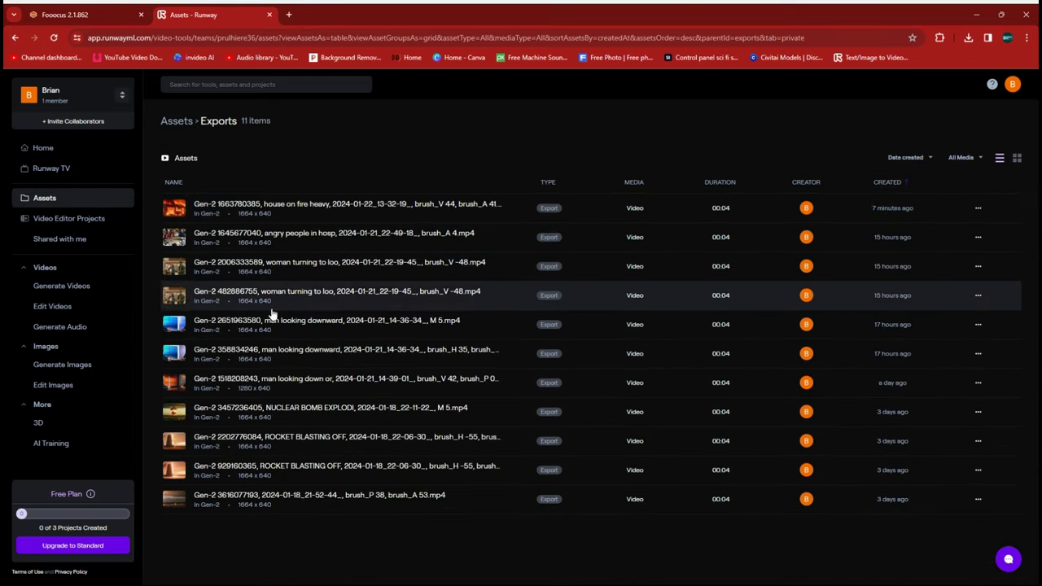
click(234, 325)
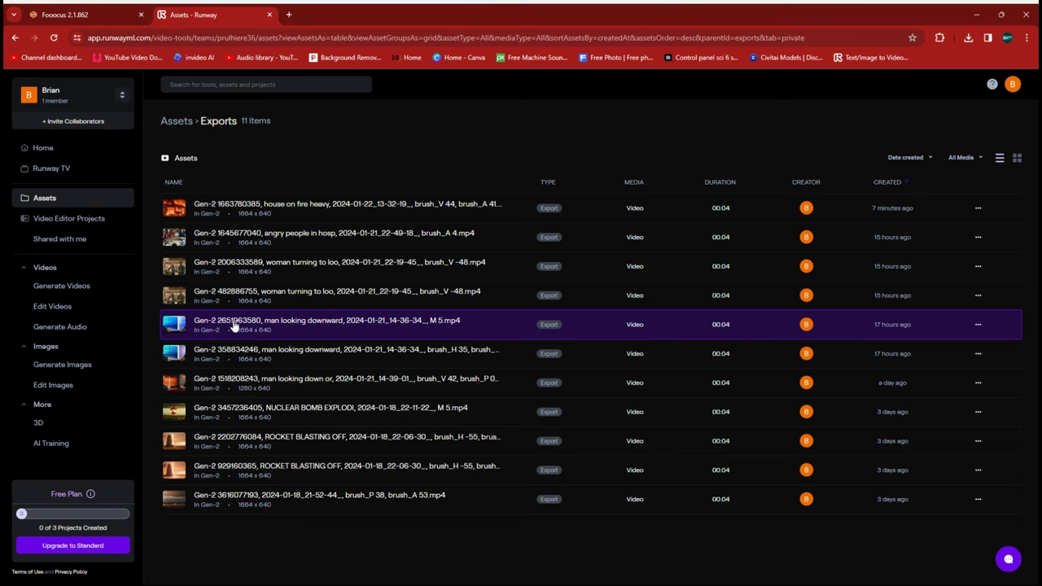
click(242, 320)
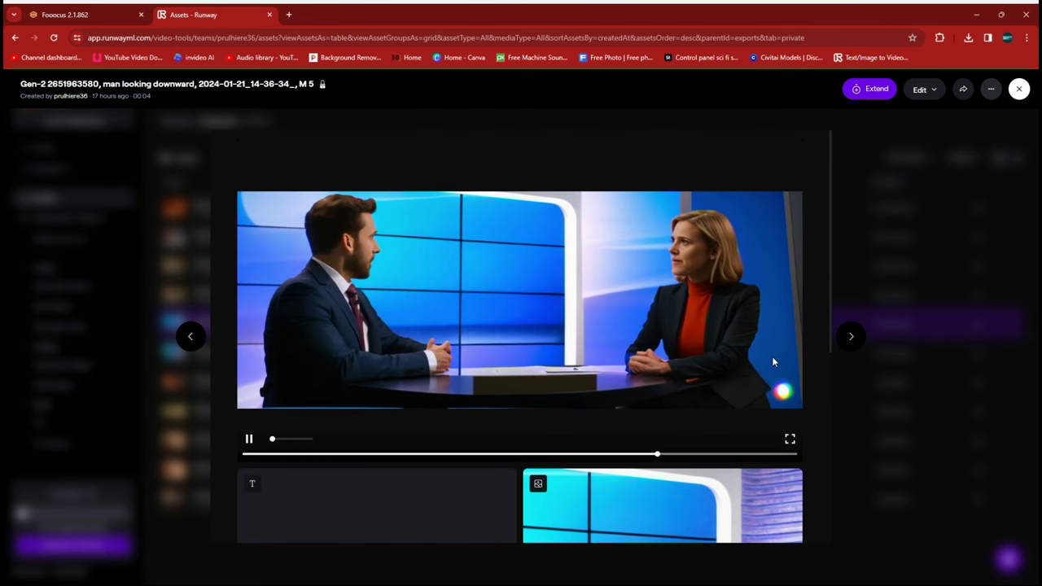
Step through the exports past the nuclear bomb and rocket launch clips to the oldest one
click(847, 336)
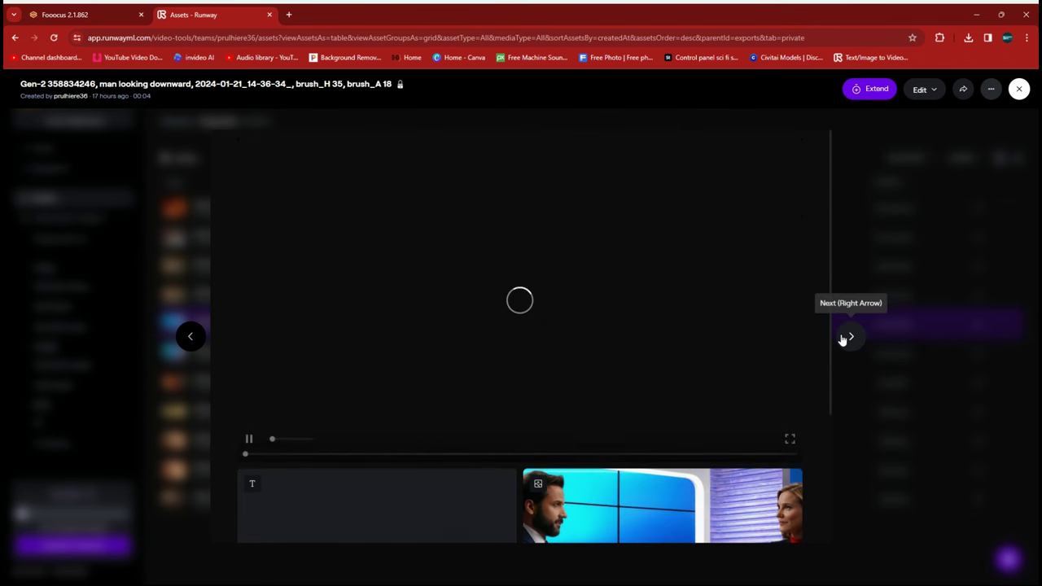
click(847, 336)
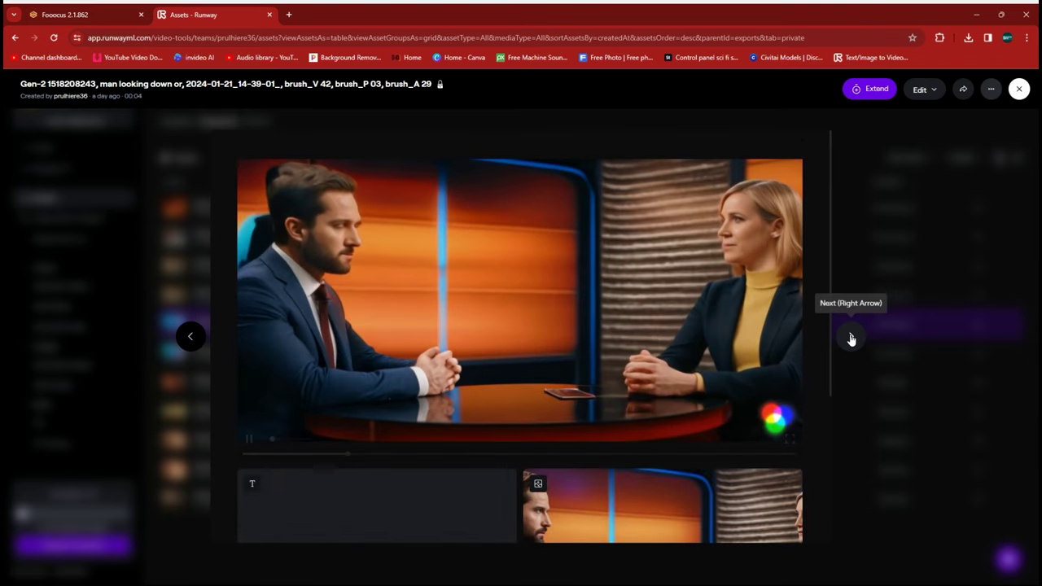
click(849, 336)
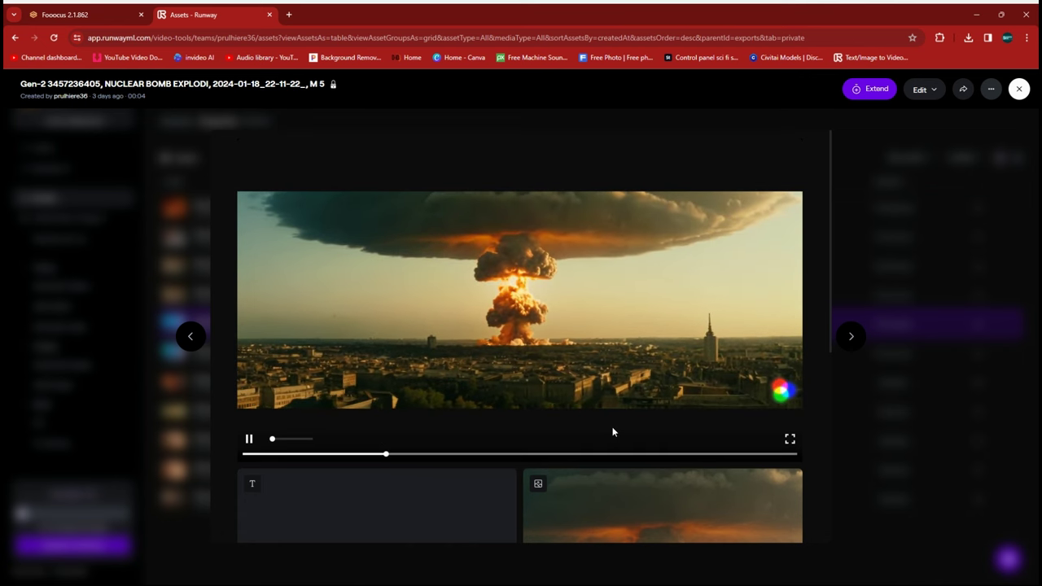
key(Right)
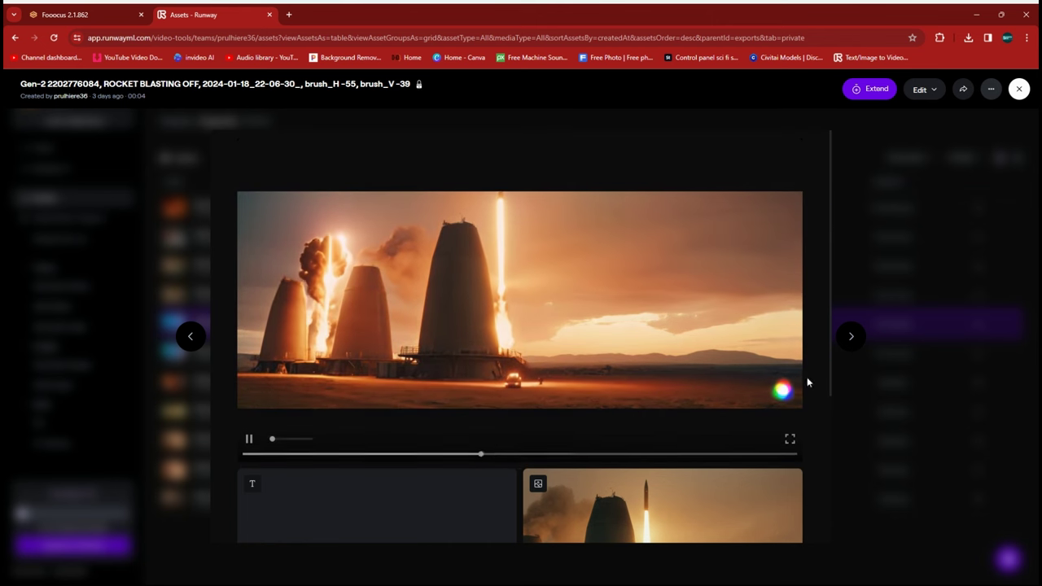
click(851, 336)
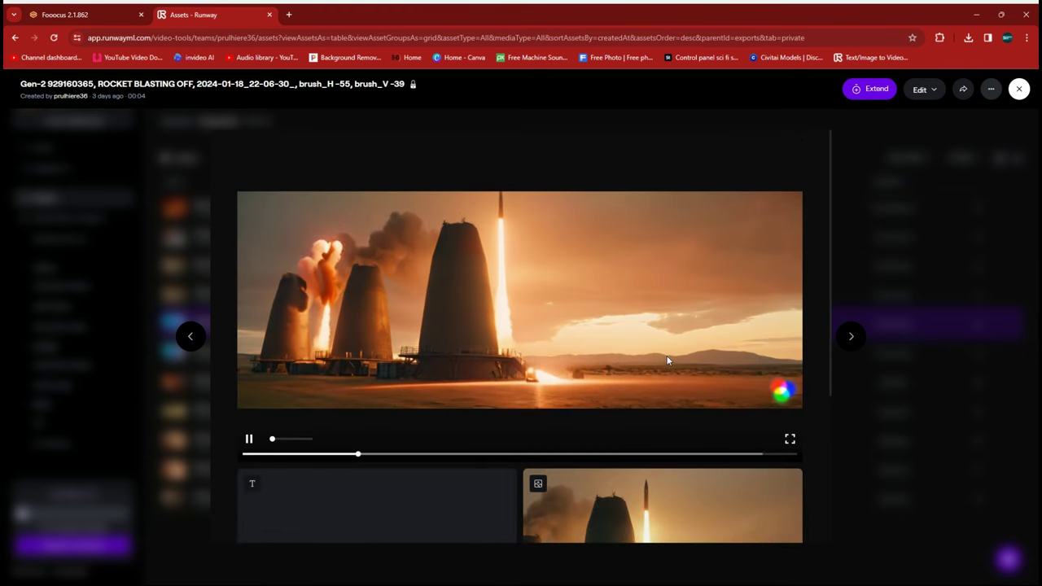
click(851, 337)
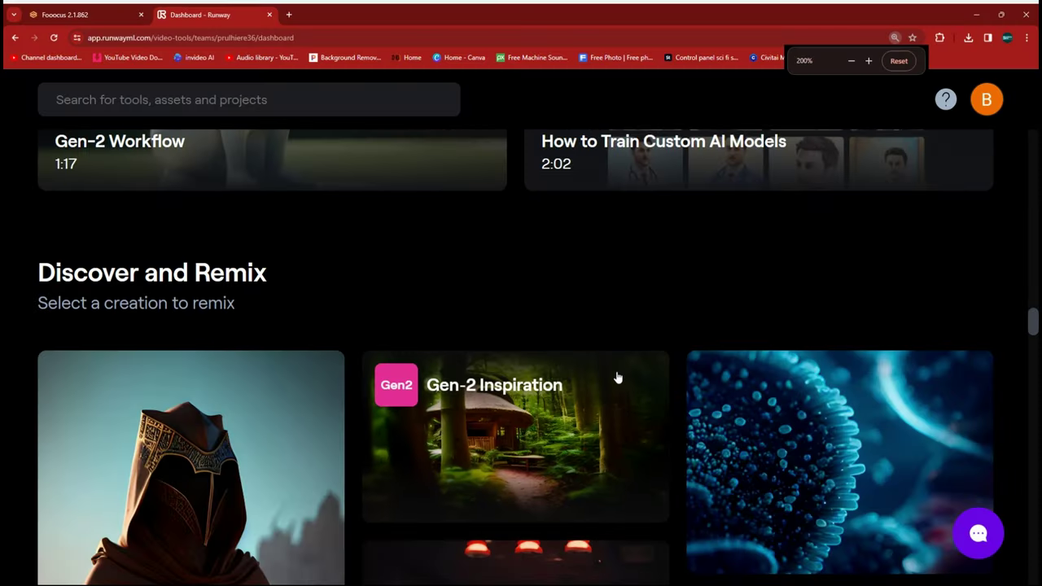
Scroll the Home dashboard to bring the Discover and Remix Gen-2 Inspiration gallery into view
scroll(618, 378, down, 4)
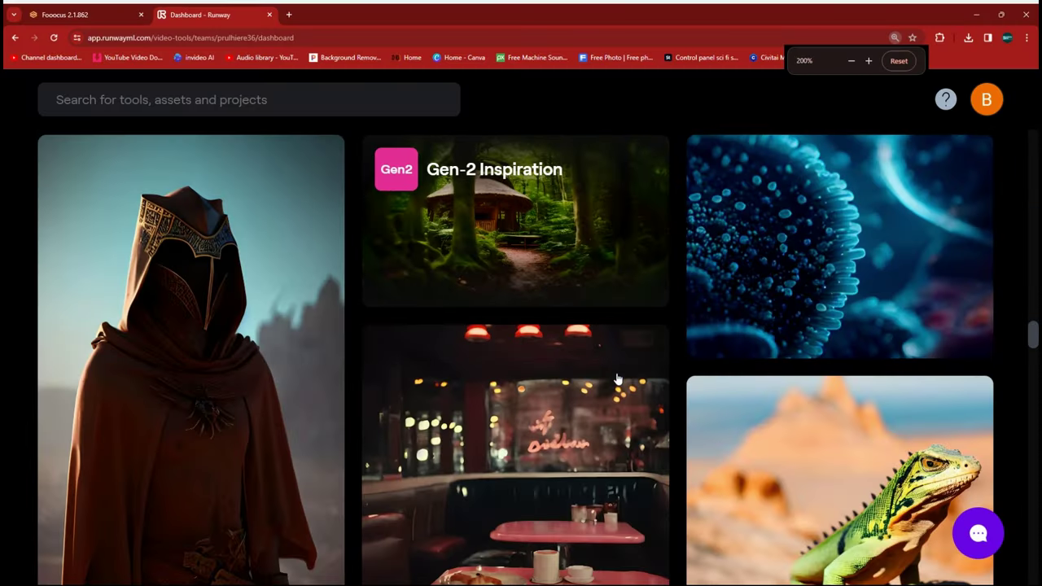
scroll(617, 379, up, 3)
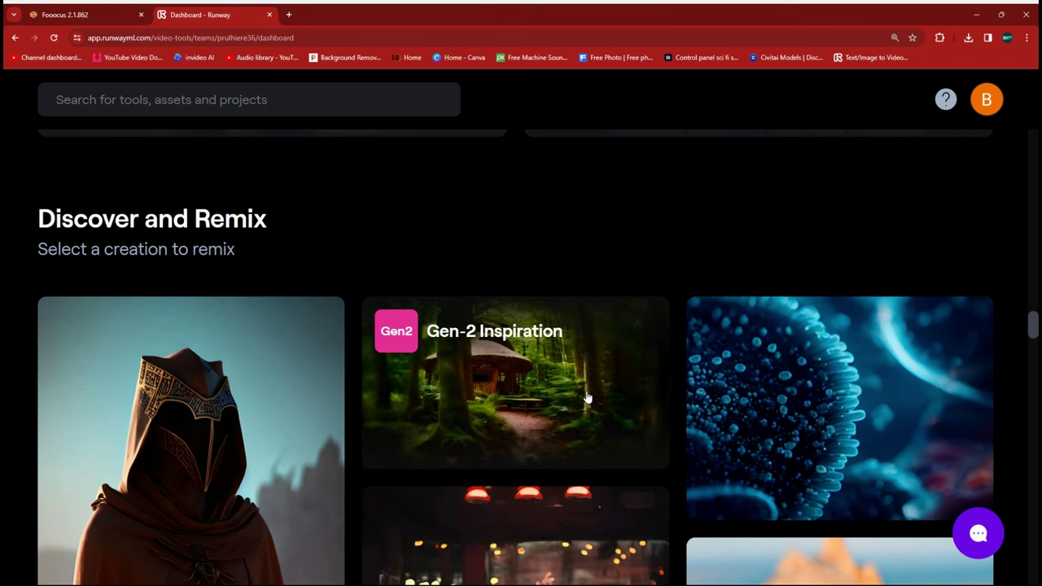